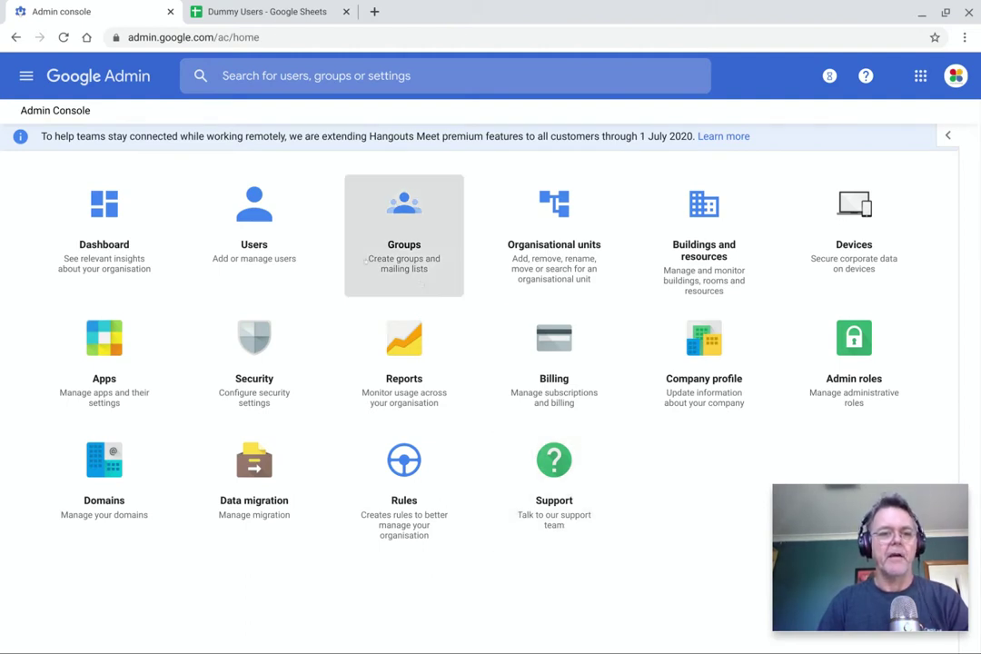
Open the user list and expand My School with its Staff and Students organisational units.
left_click(258, 220)
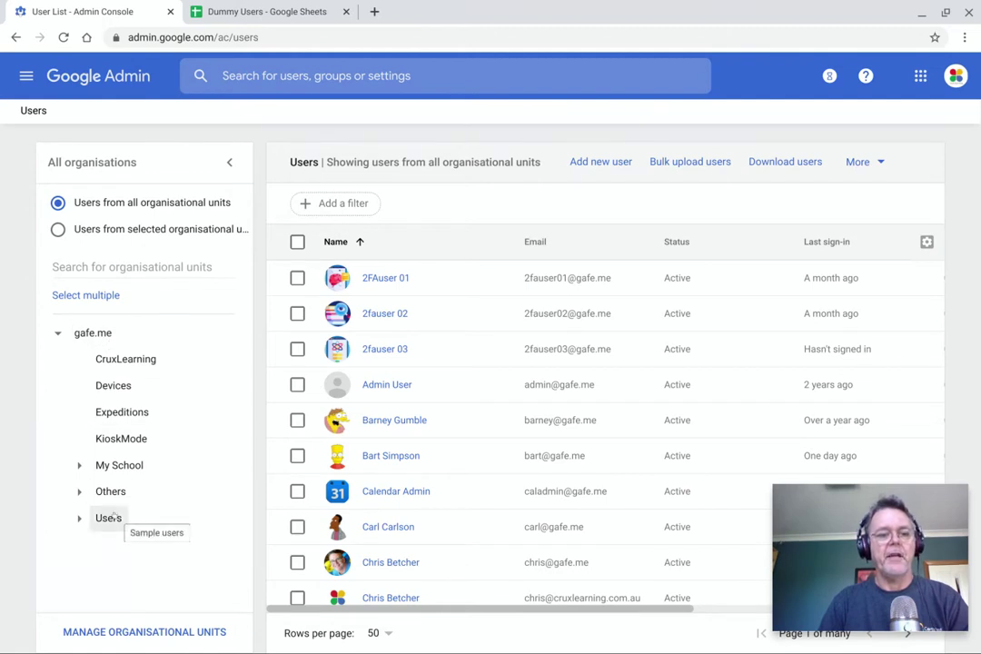
left_click(77, 465)
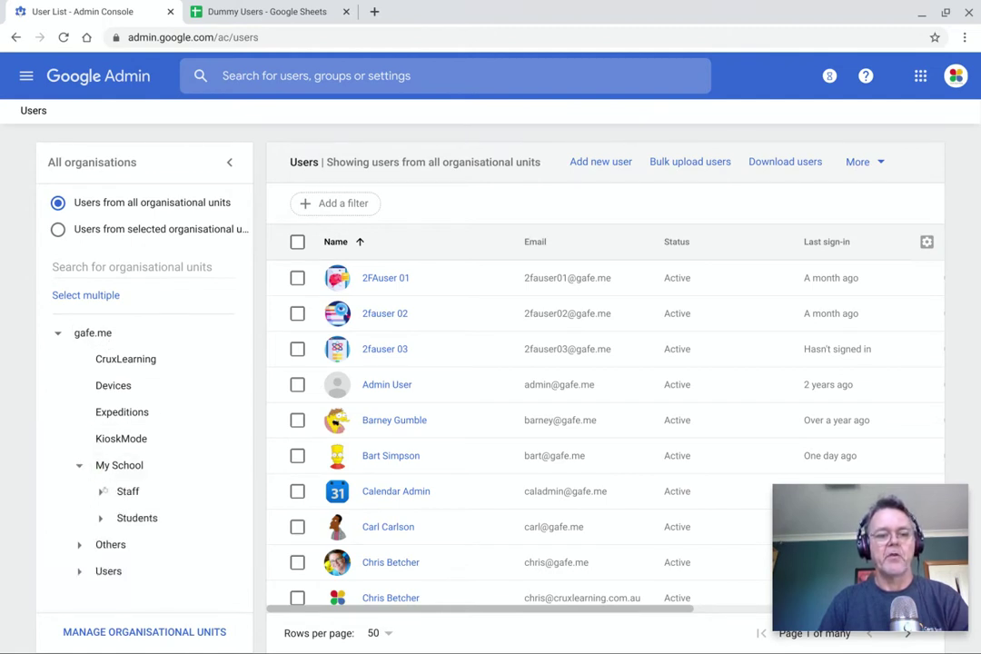
left_click(100, 492)
scroll(100, 492, "down", 1)
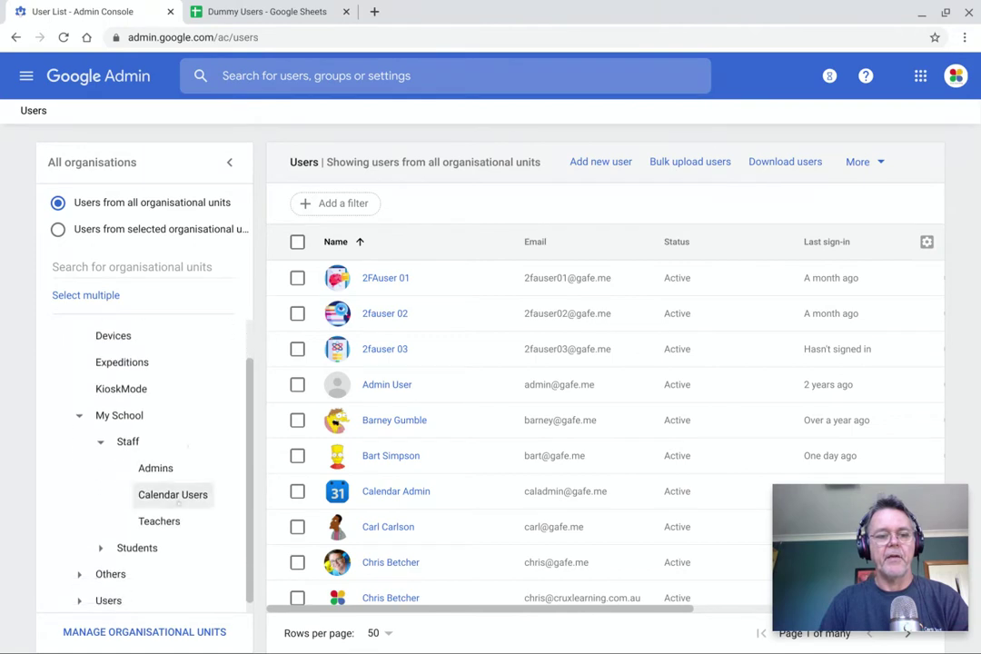
left_click(101, 541)
scroll(183, 473, "down", 2)
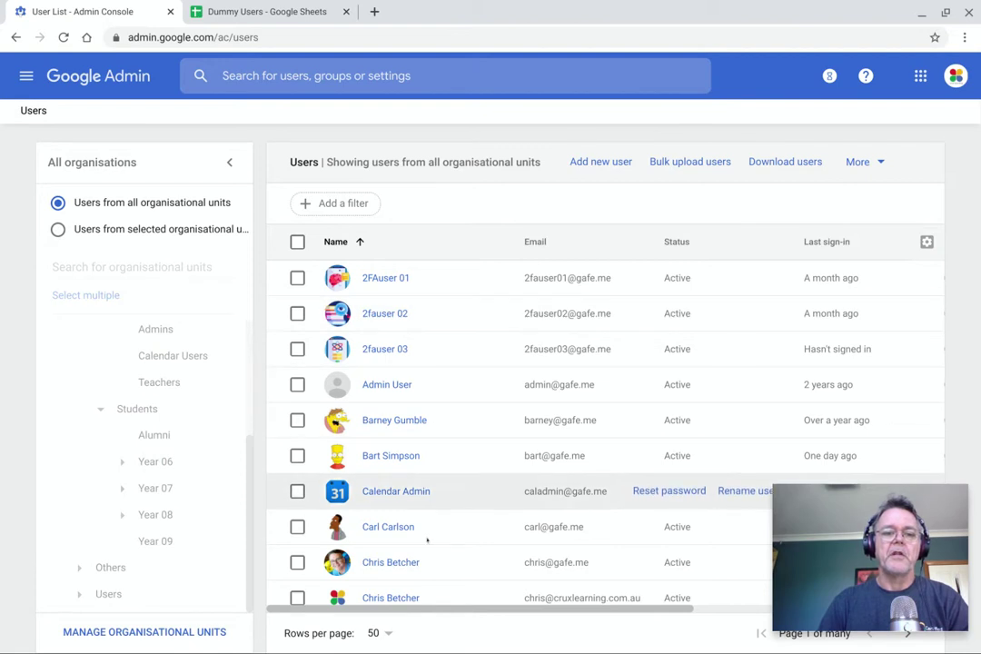
scroll(485, 418, "down", 5)
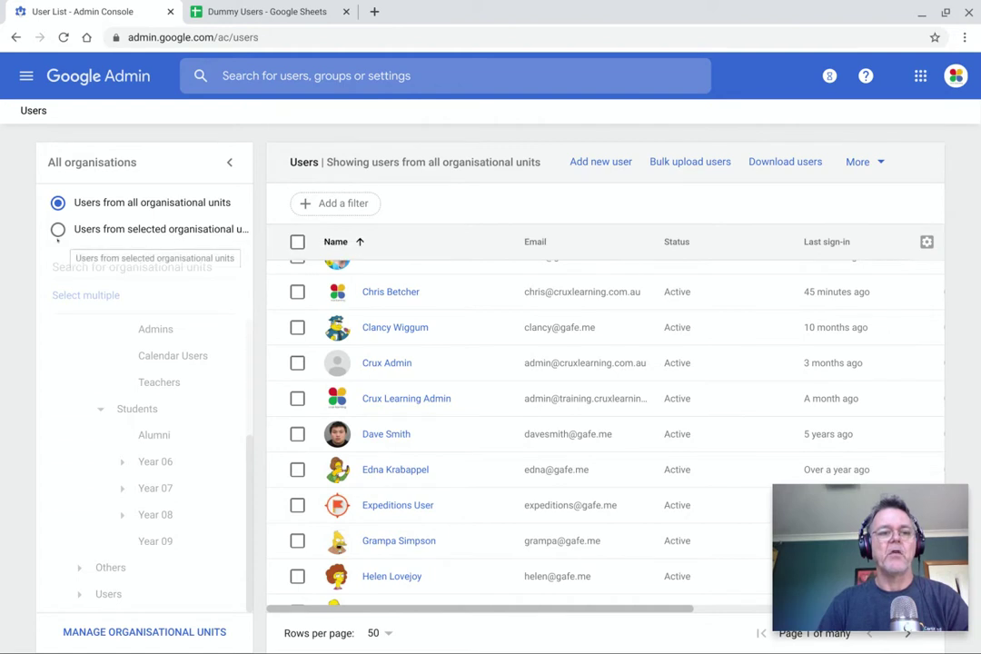
Restrict the list to selected organisational units and show the users in Class of 2030 under Year 06.
left_click(57, 229)
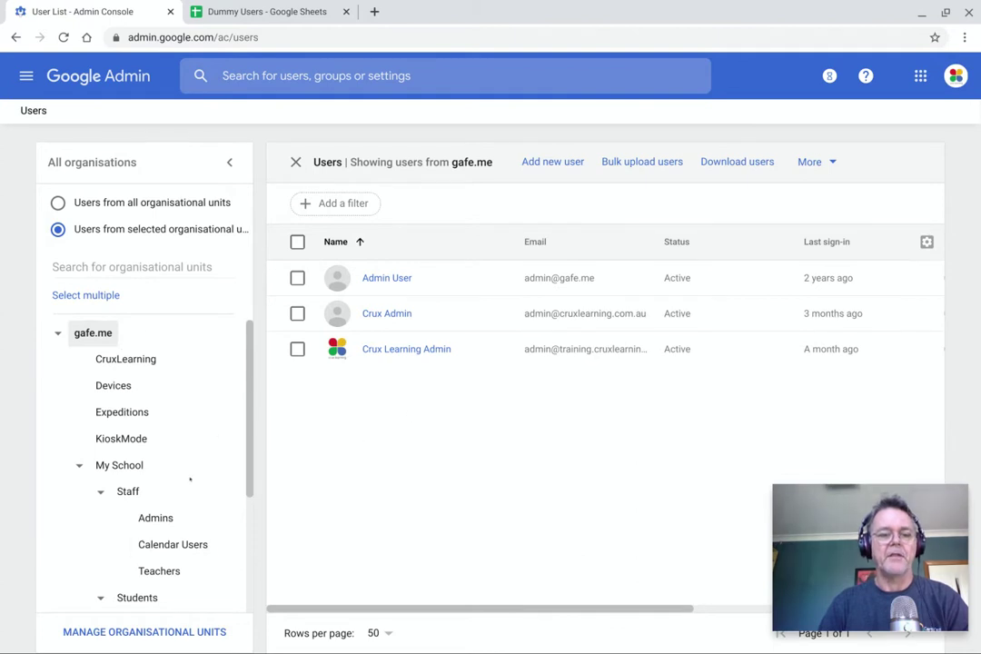
scroll(119, 472, "down", 3)
left_click(122, 513)
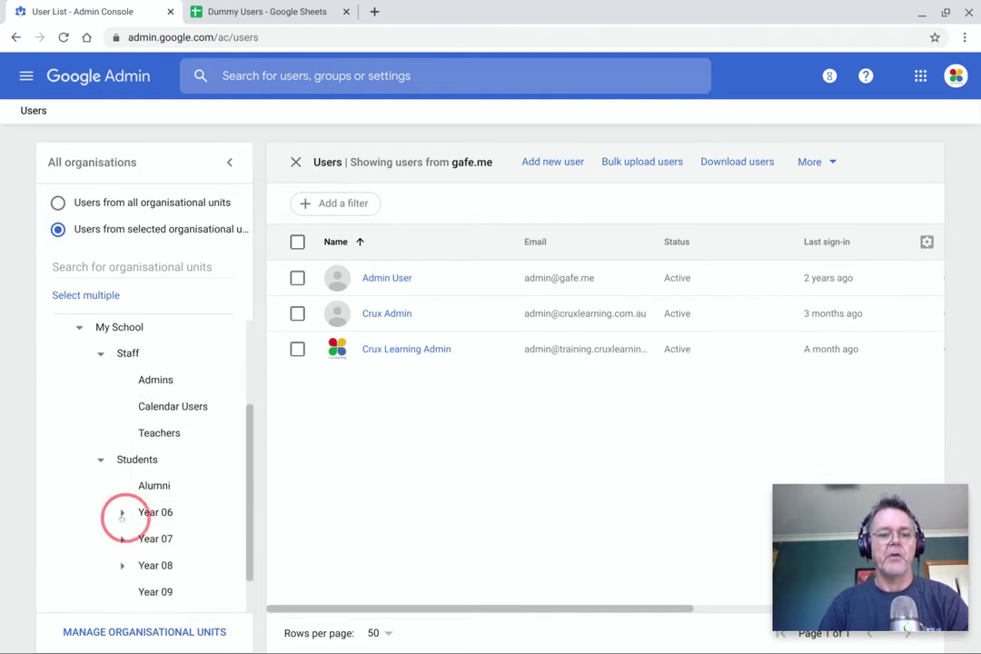
scroll(182, 518, "down", 1)
left_click(191, 527)
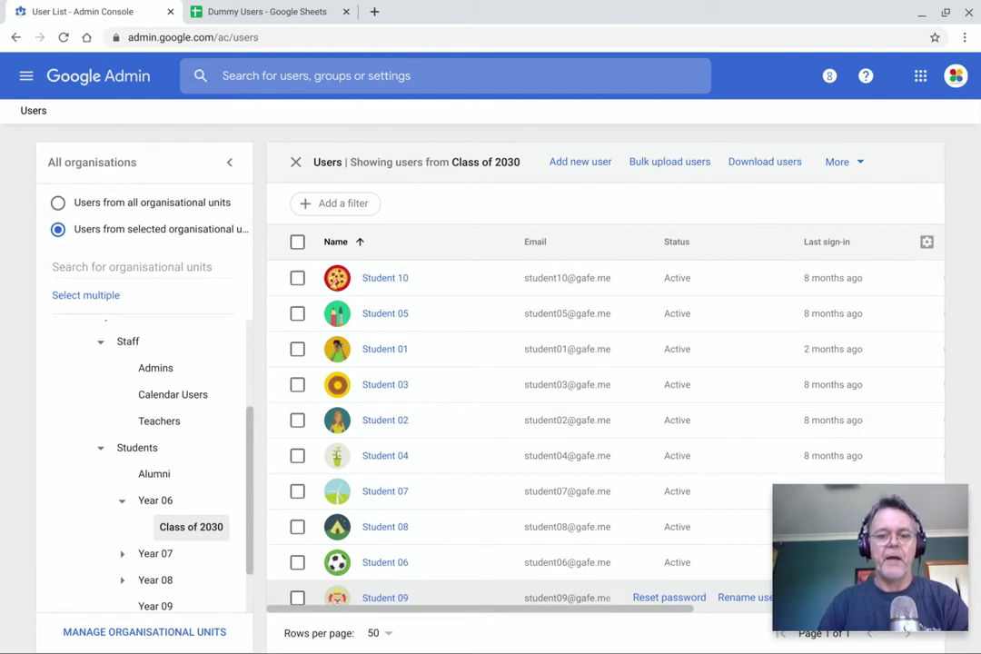
Try the new user form with automatic password generation and the password change at next sign-in turned off, and cancel it.
left_click(580, 162)
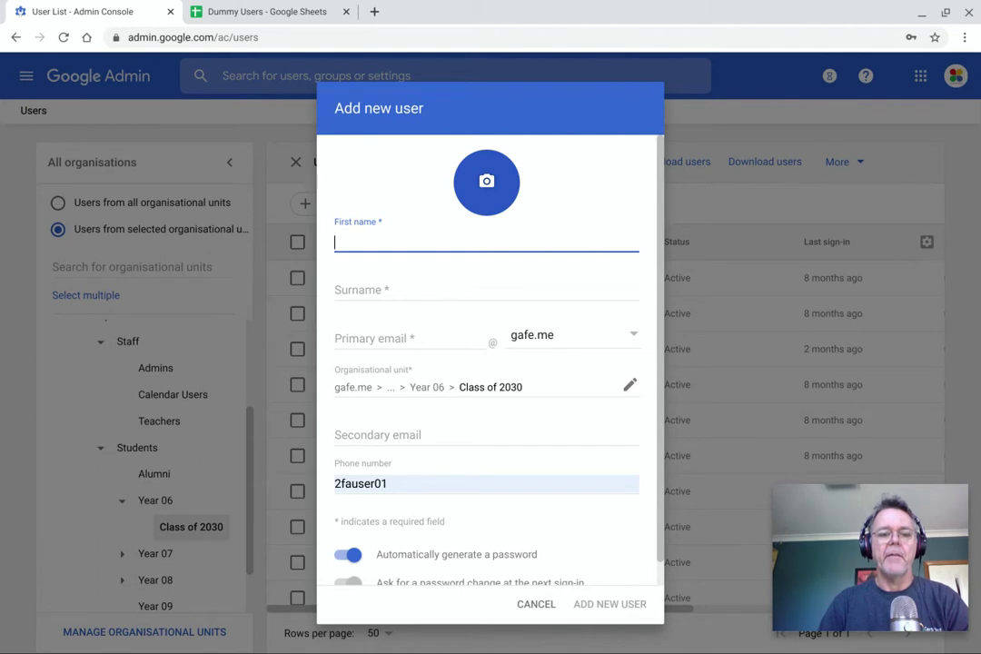
left_click(327, 485)
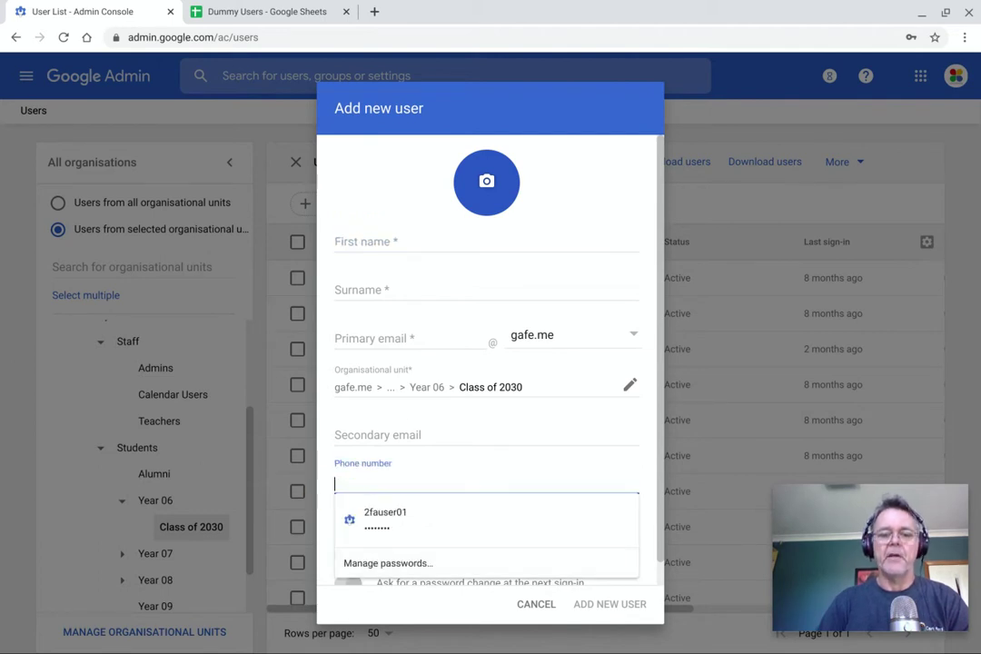
left_click(491, 345)
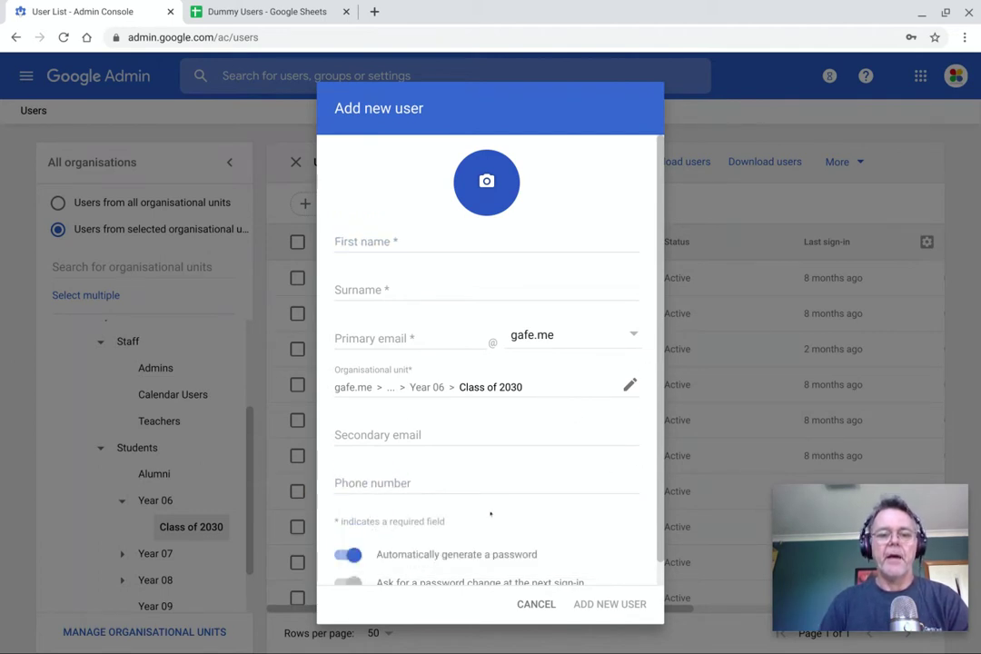
scroll(491, 344, "down", 1)
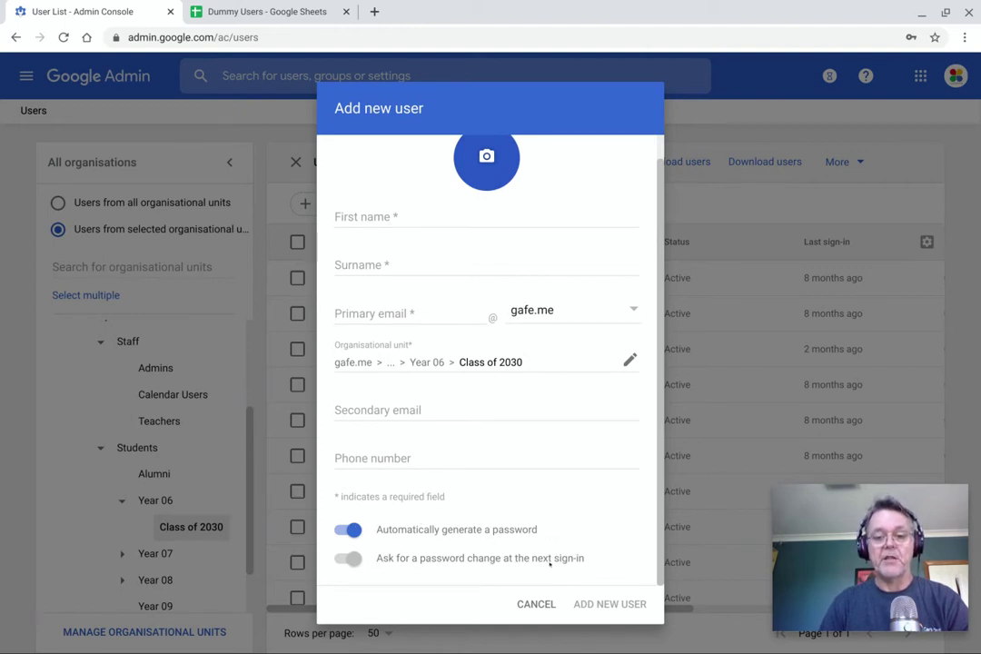
left_click(350, 529)
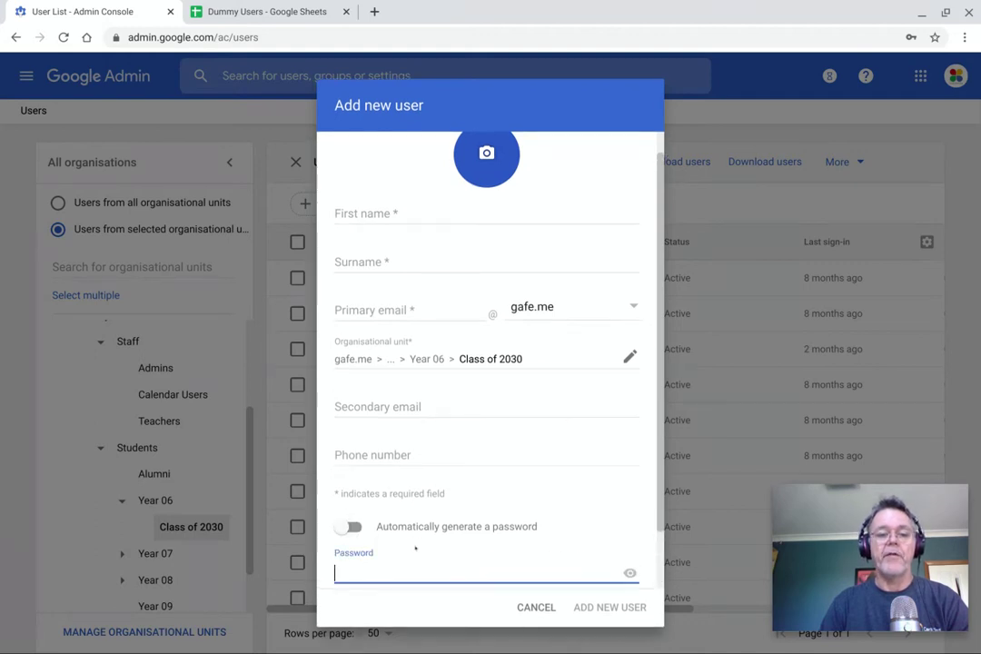
scroll(415, 548, "down", 1)
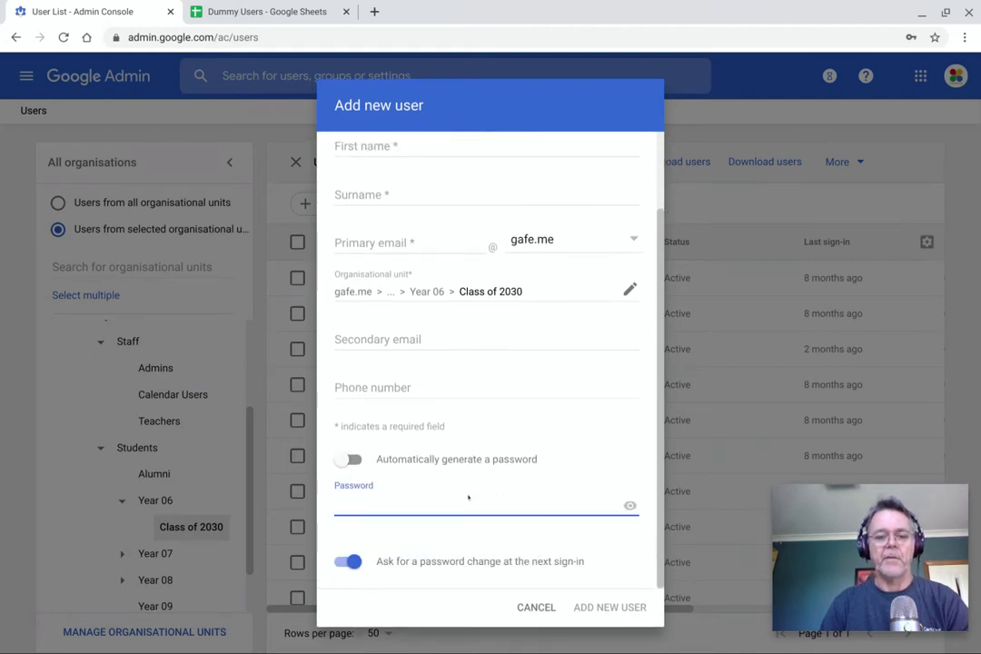
left_click(351, 562)
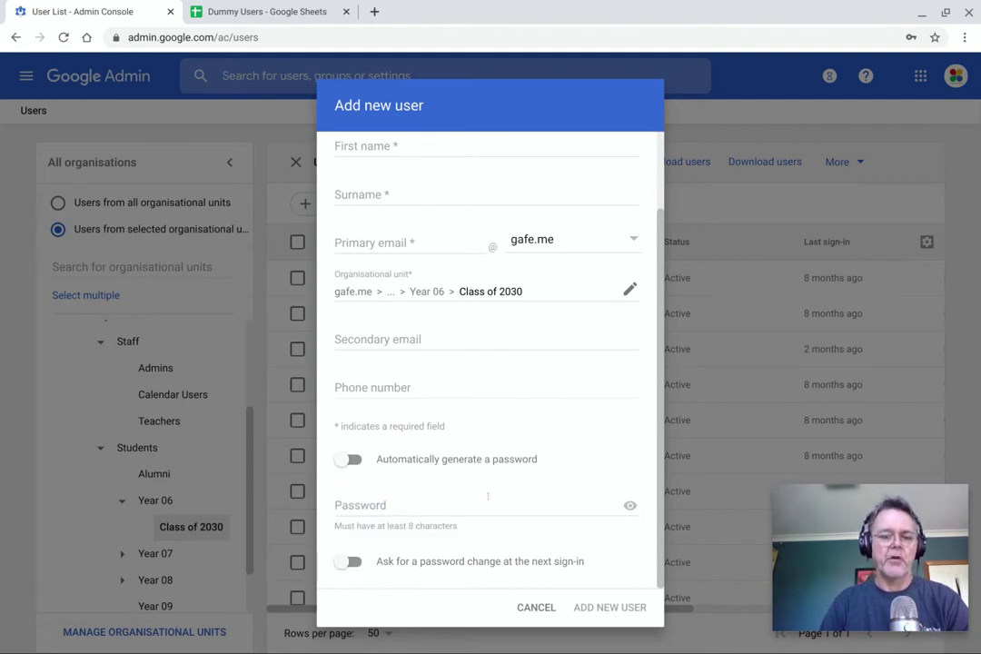
left_click(536, 607)
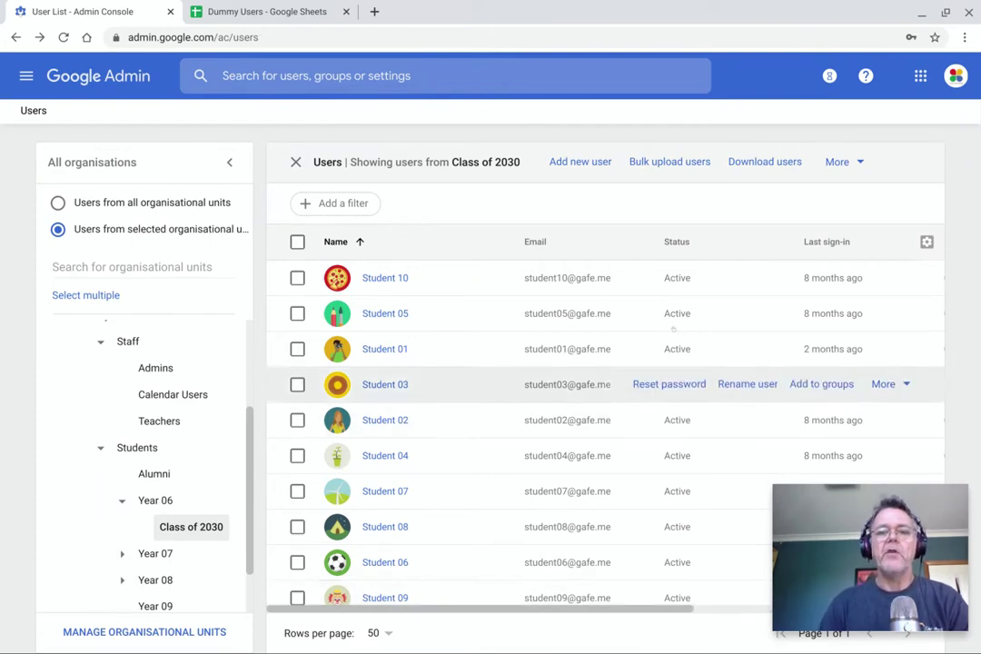
Examine the bulk upload requirements and the Dummy Users spreadsheet's columns, and cancel the bulk upload.
left_click(669, 163)
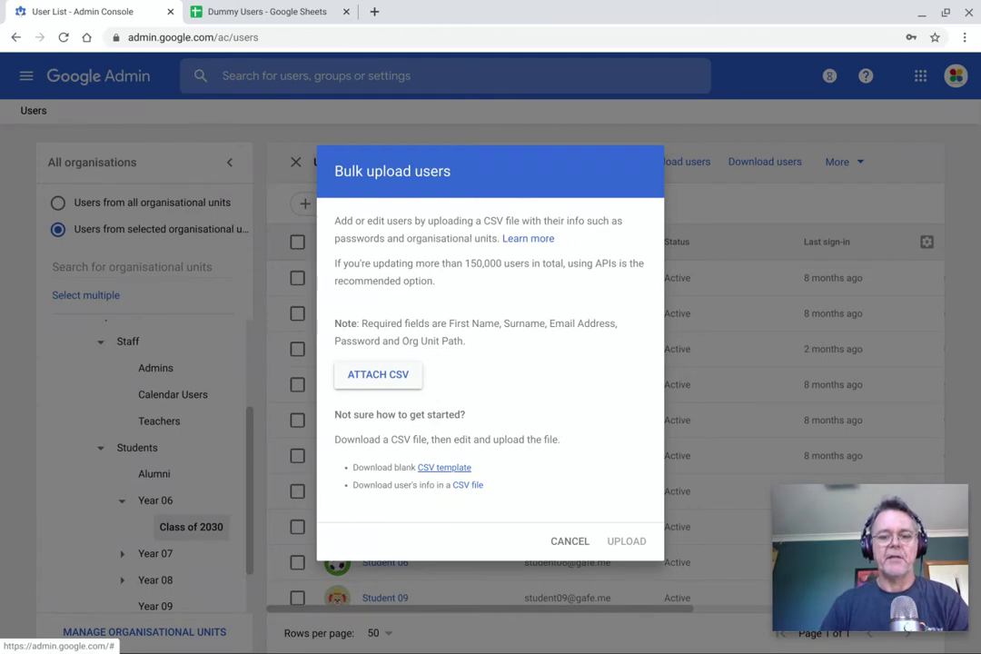
left_click(258, 13)
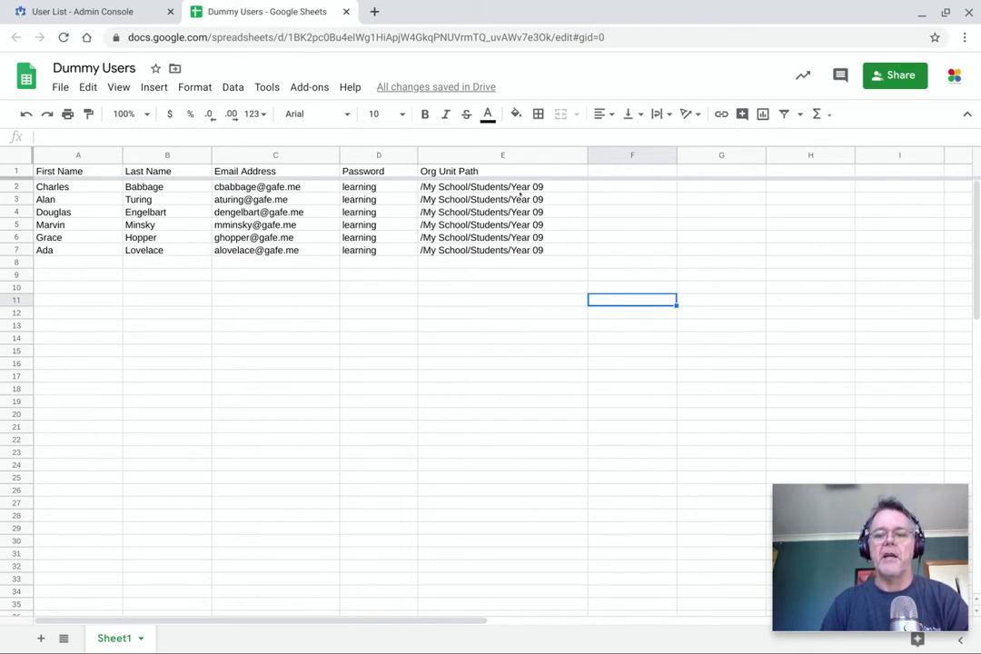
left_click(136, 12)
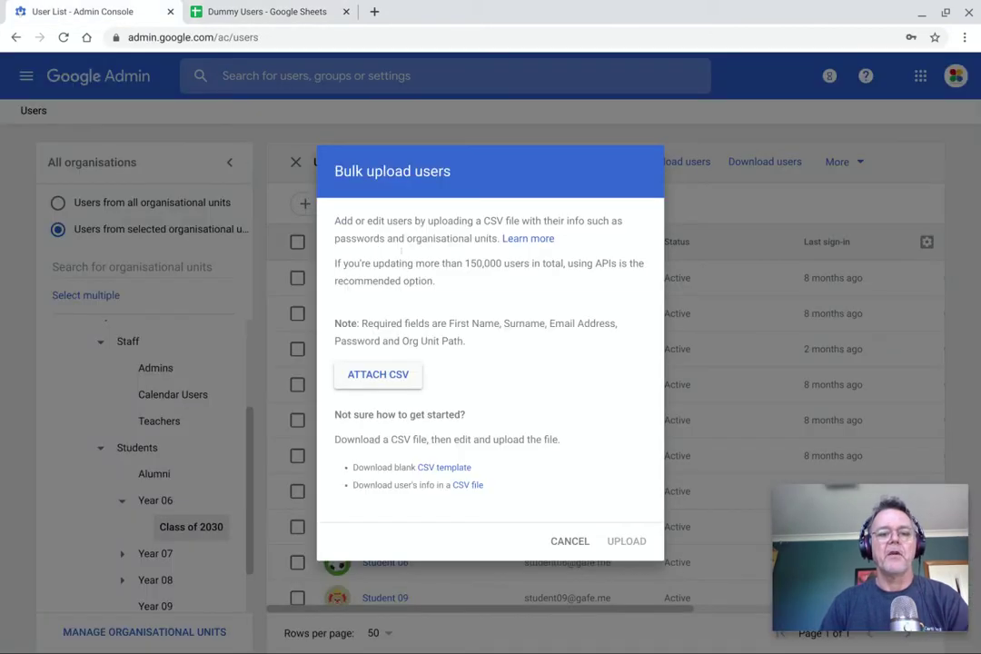
left_click(569, 541)
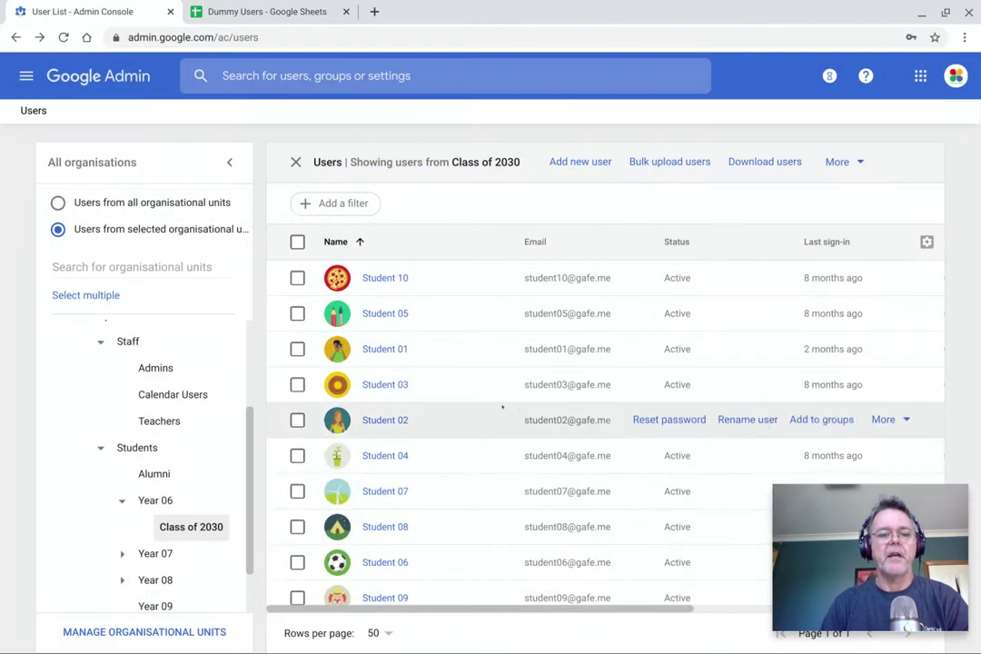
Show the users in the Year 09 organisational unit and check the user details in the Dummy Users spreadsheet.
scroll(502, 427, "down", 1)
scroll(154, 454, "down", 2)
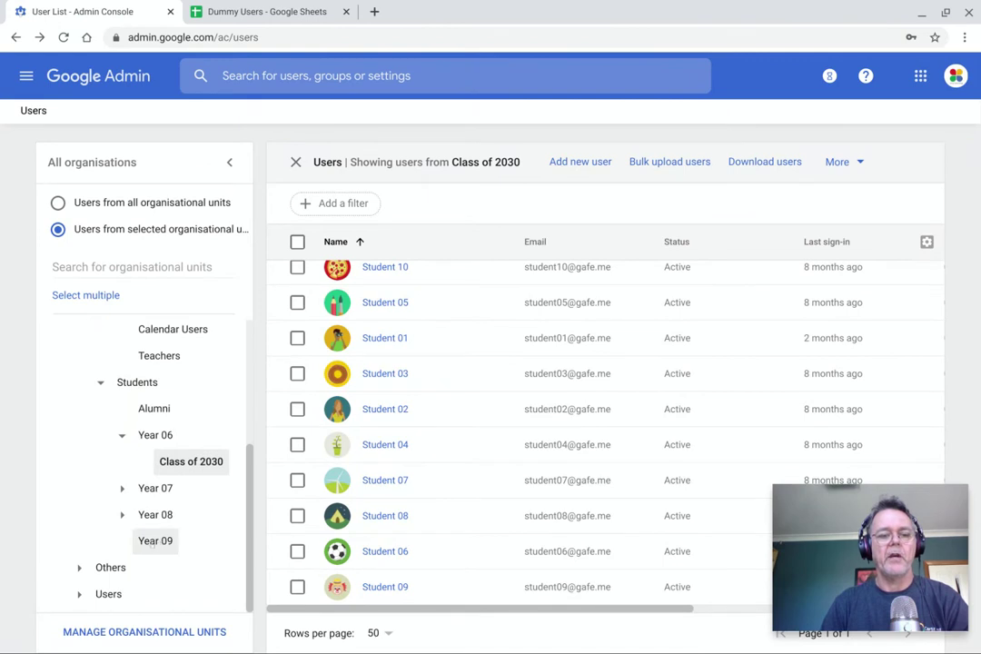
left_click(154, 541)
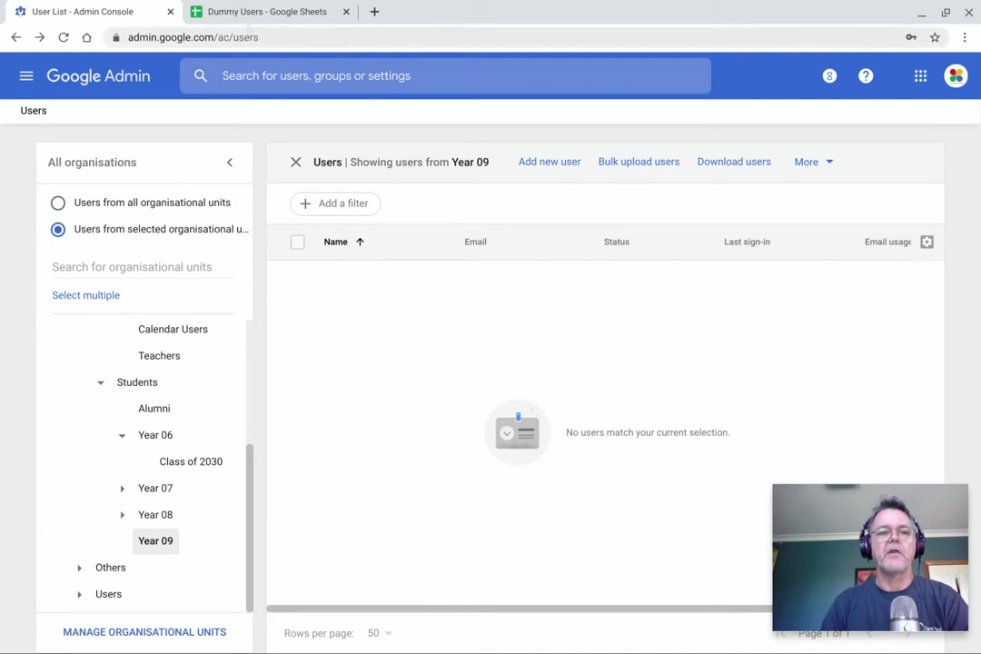
left_click(267, 13)
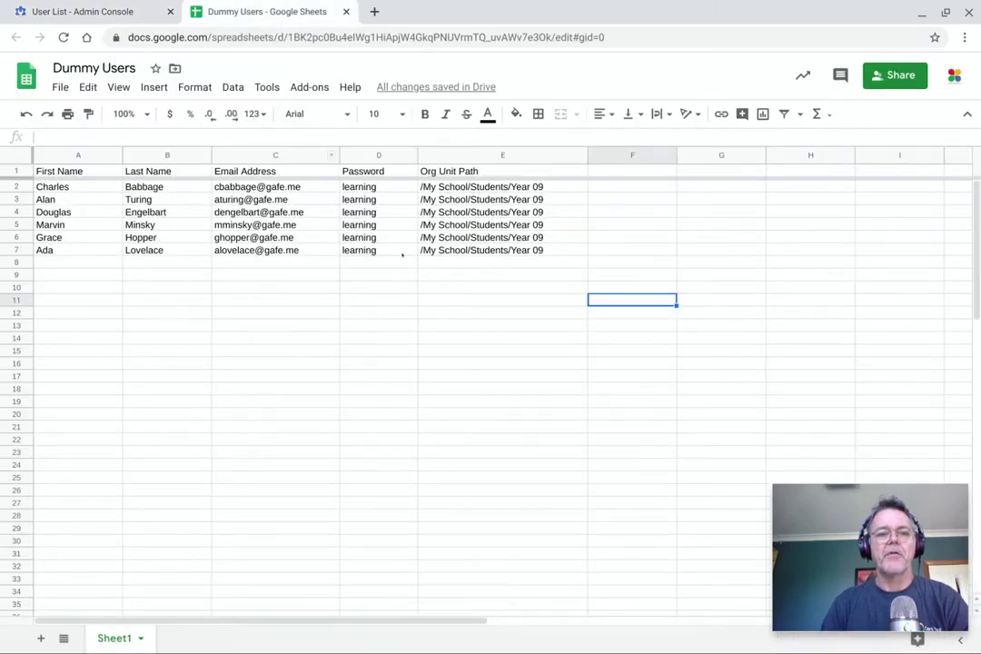
left_click(120, 11)
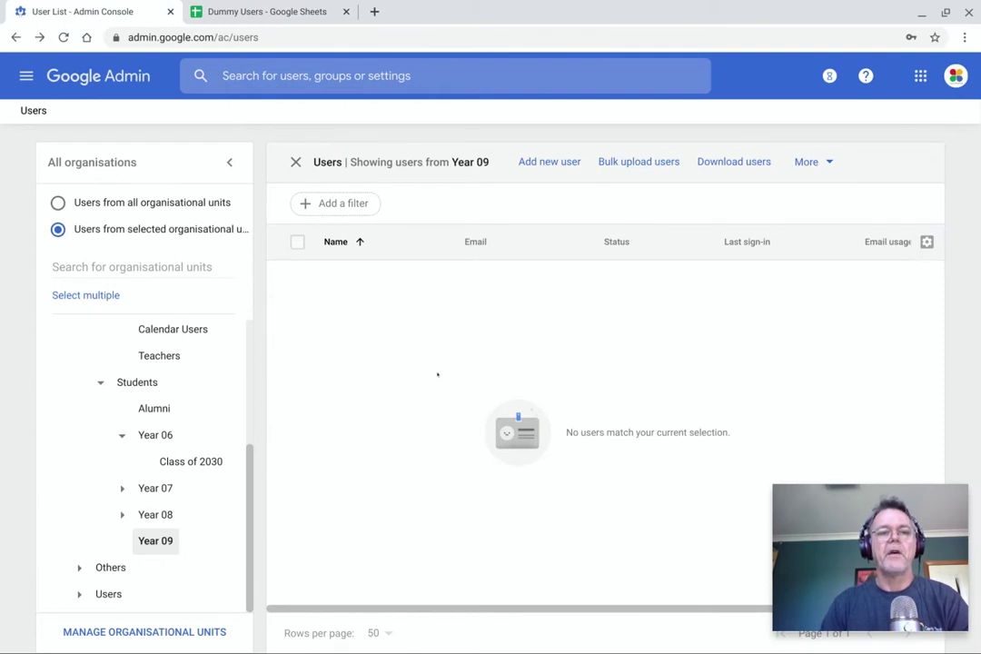
Look at the comma-separated values download option for the Dummy Users sheet and return to the Admin console.
left_click(292, 14)
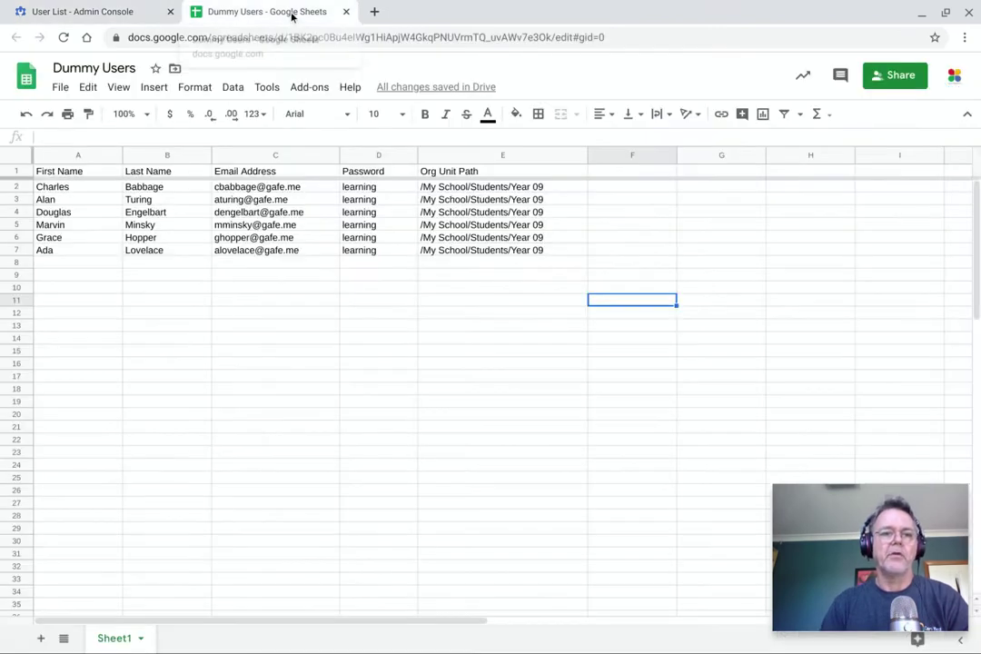
left_click(59, 85)
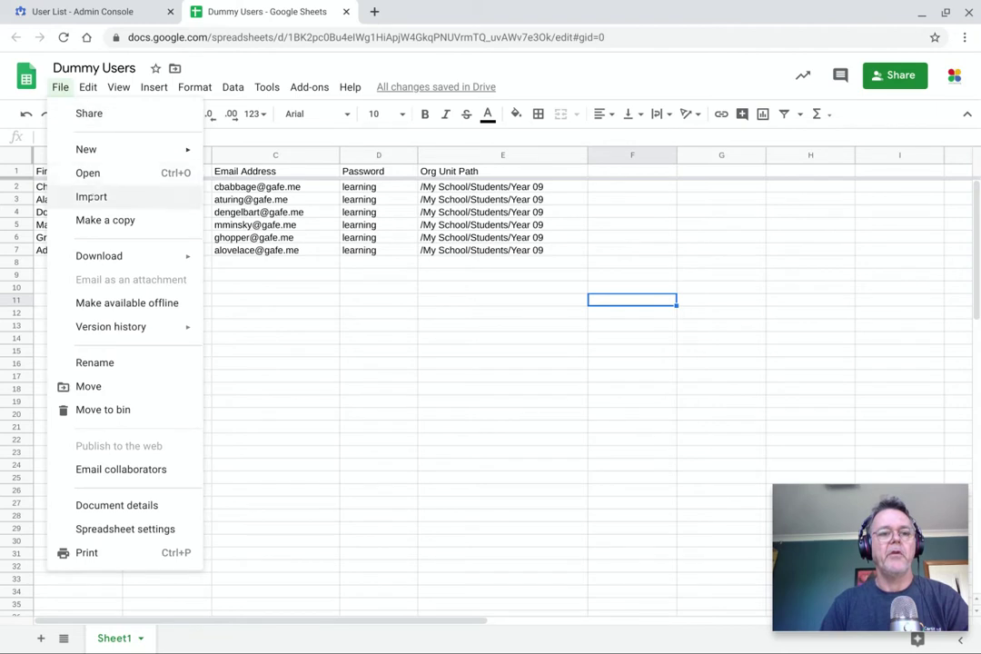
mouse_move(105, 253)
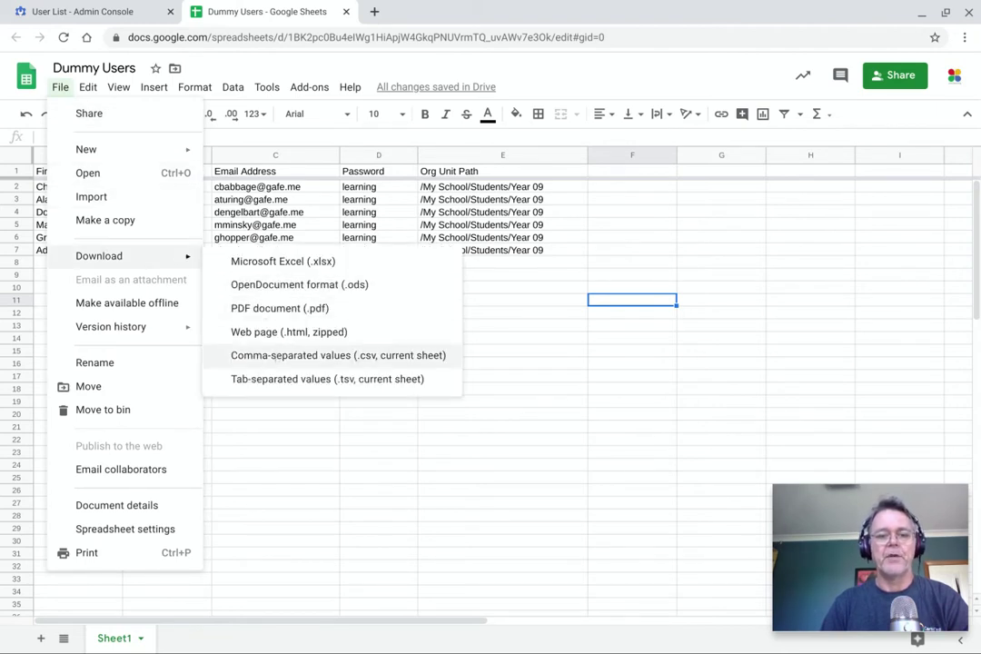
left_click(544, 404)
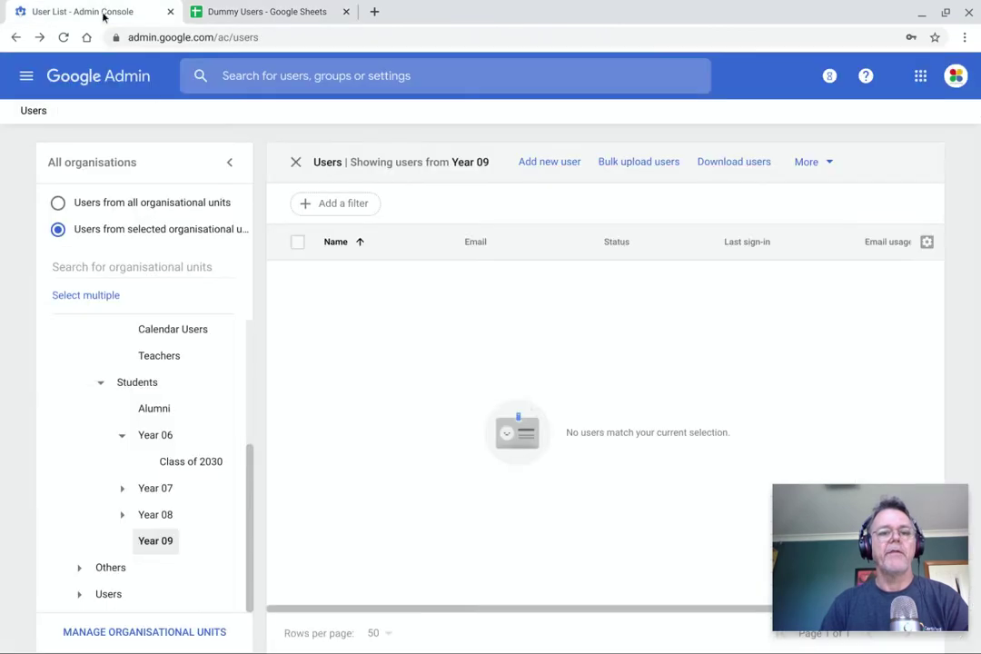
Bulk upload users from Sample Users.csv in the Downloads folder.
left_click(668, 167)
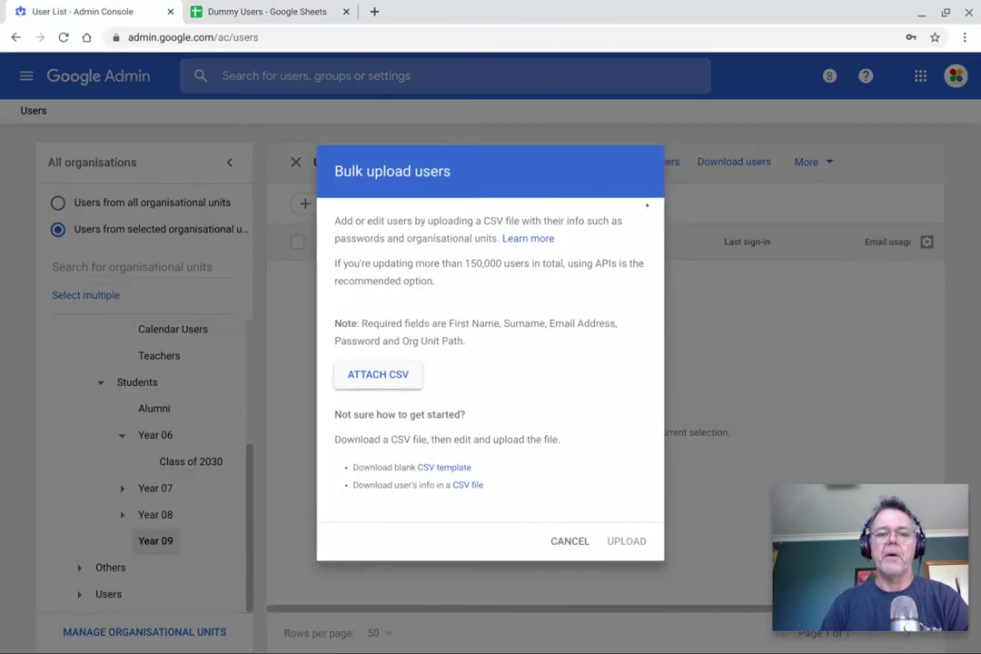
left_click(373, 374)
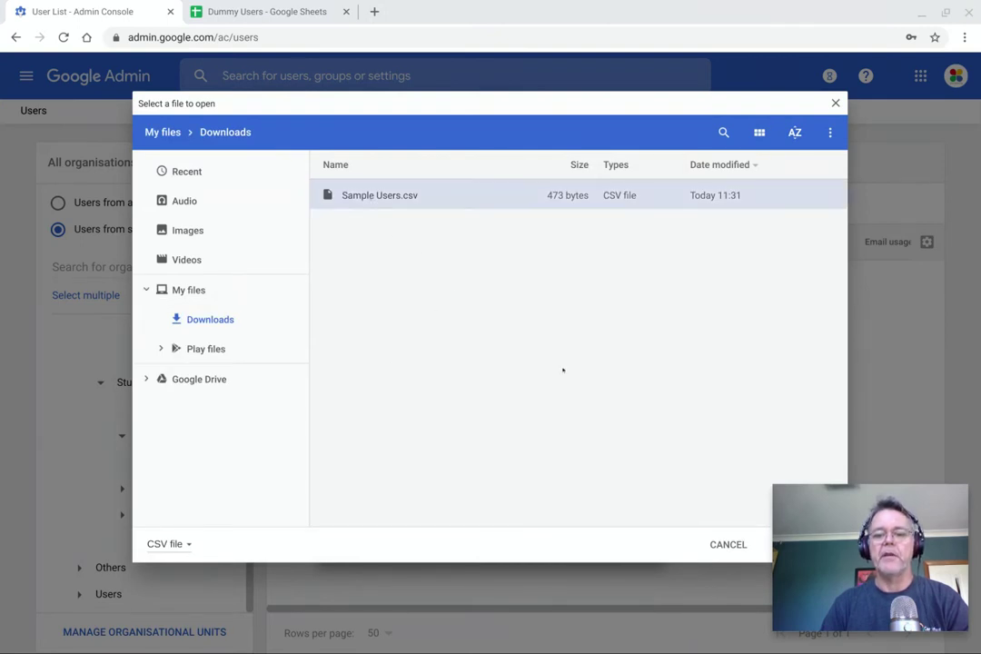
left_click_drag(774, 106, 686, 92)
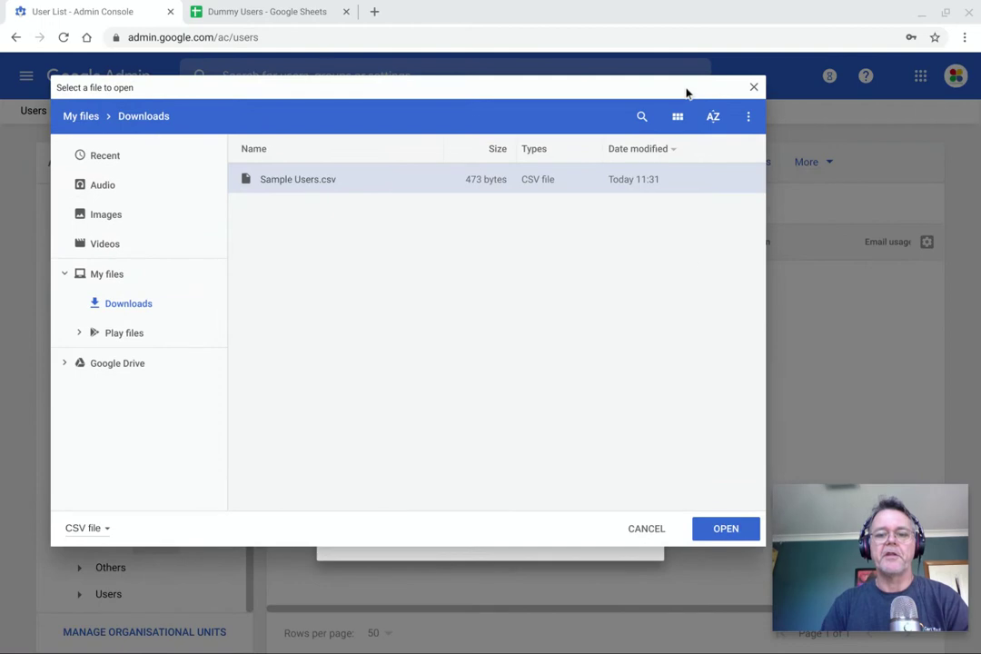
left_click(726, 528)
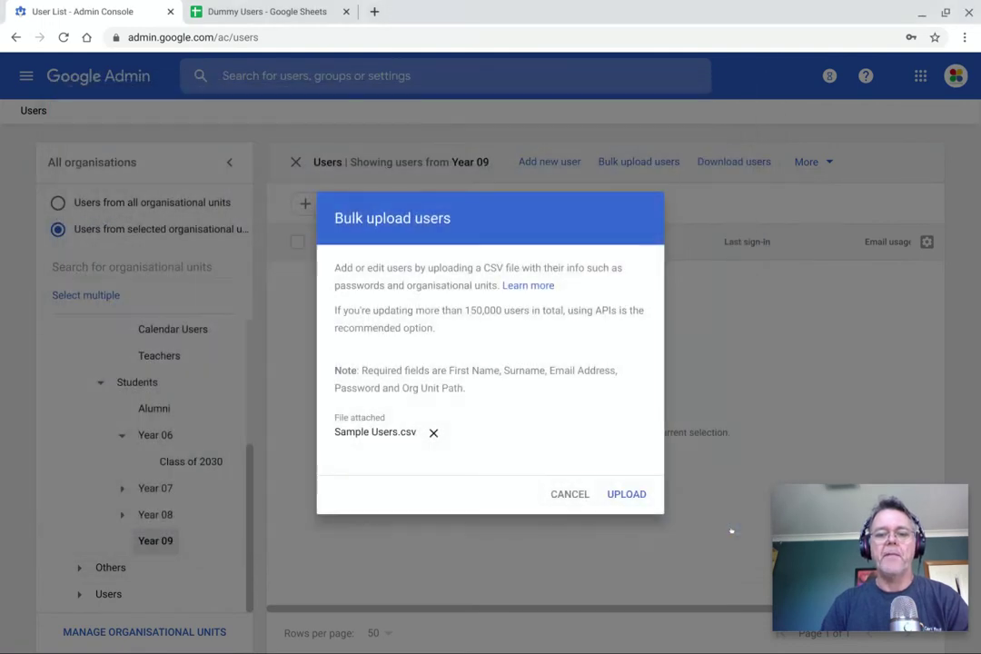
left_click(612, 495)
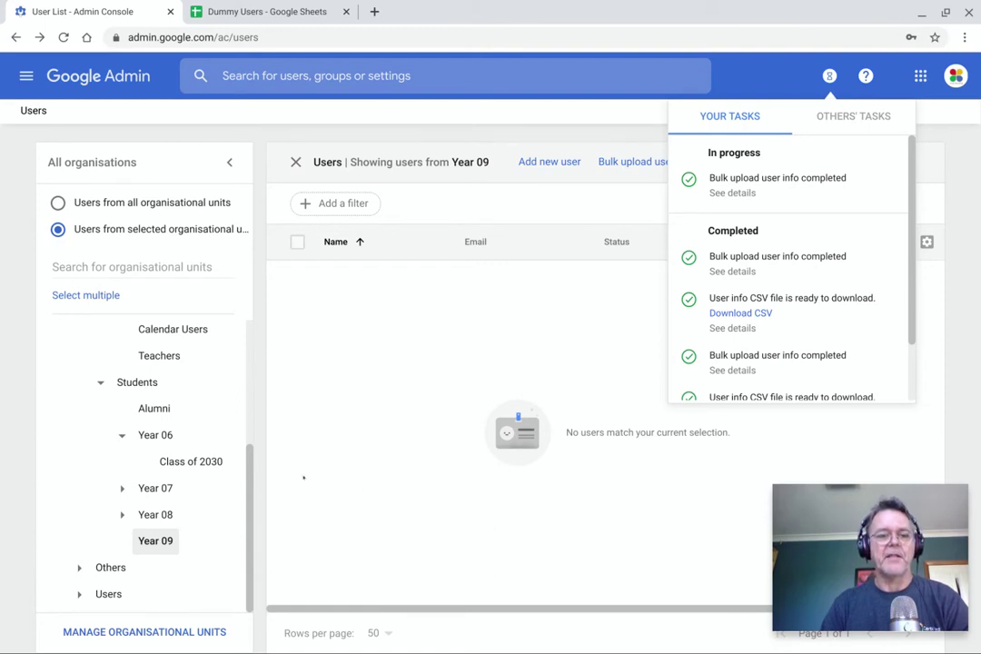
Reload the user list and show the users in the Year 09 organisational unit under My School's Students.
left_click(146, 409)
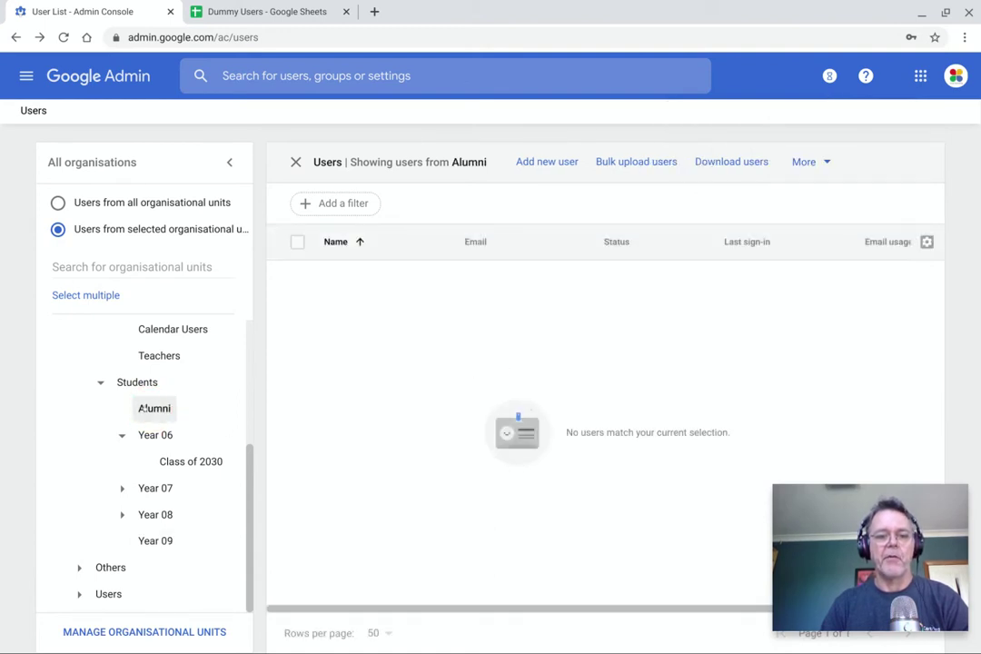
left_click(151, 543)
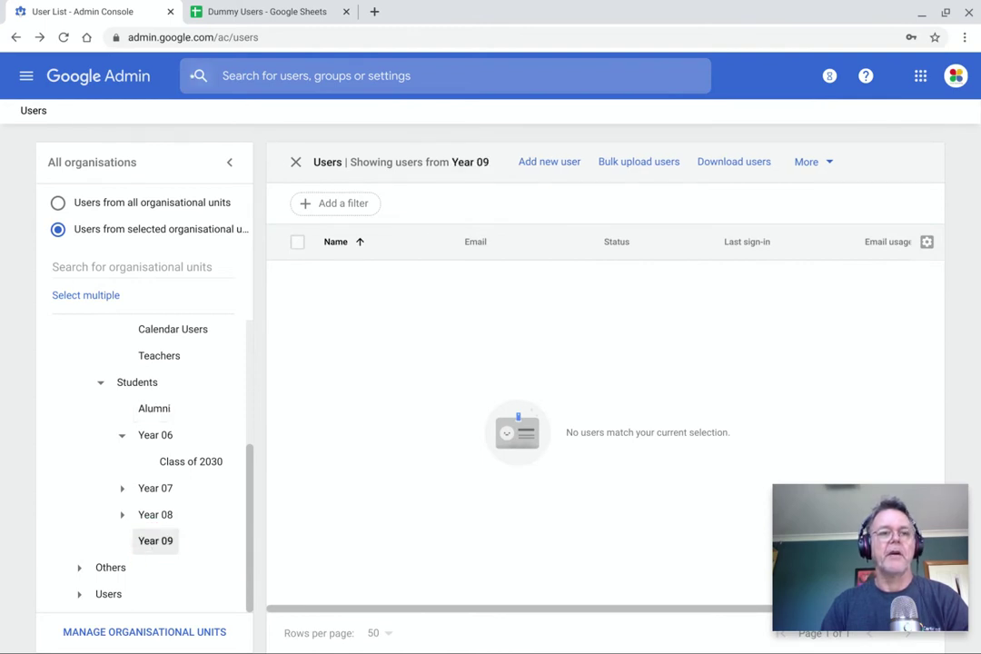
left_click(63, 37)
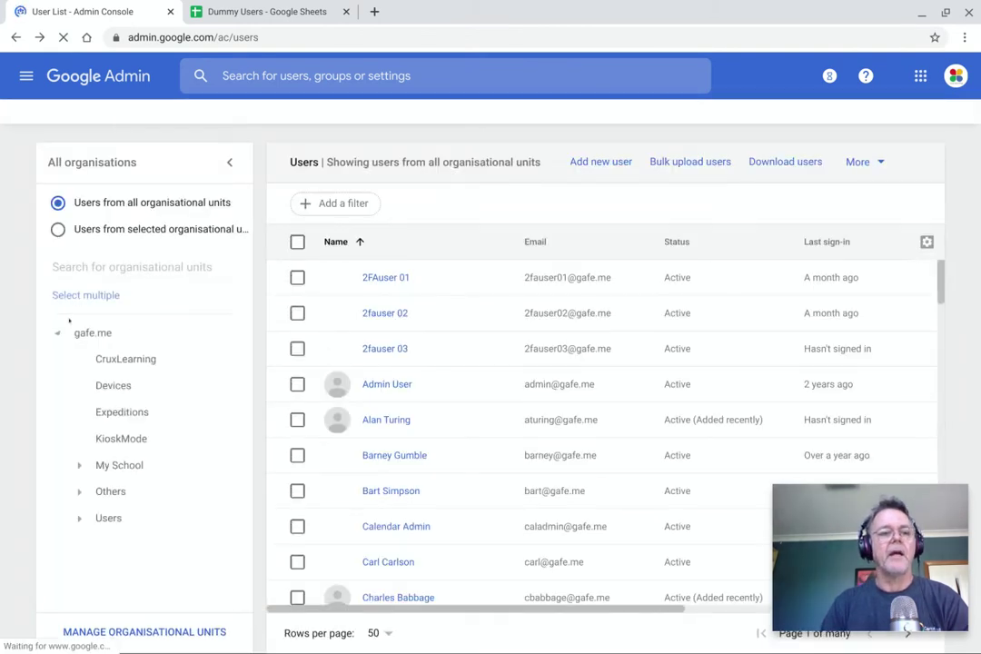
left_click(80, 466)
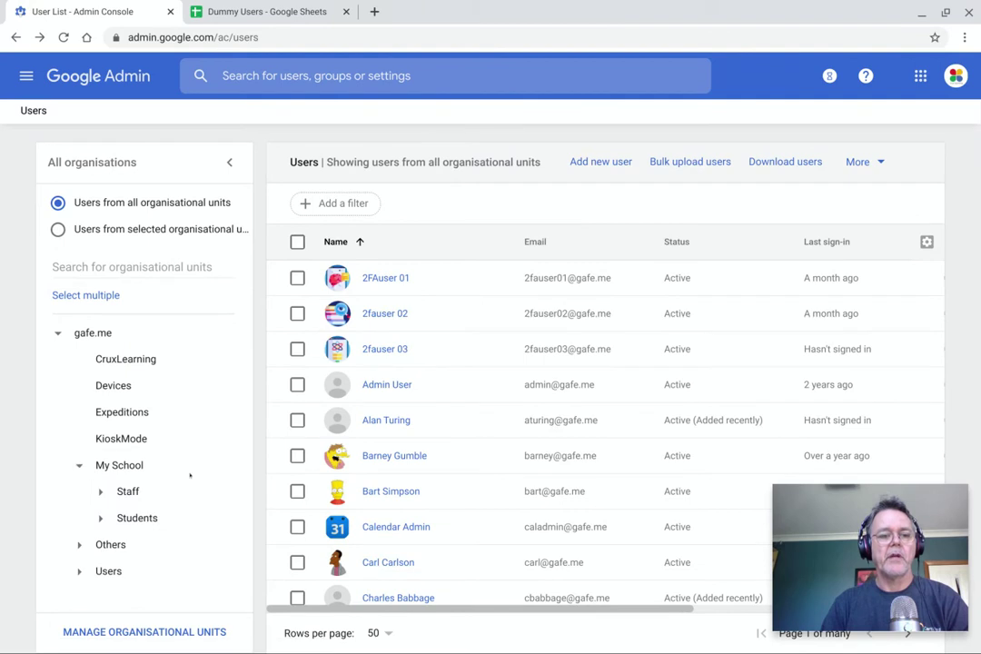
left_click(100, 518)
scroll(193, 427, "down", 2)
left_click(154, 540)
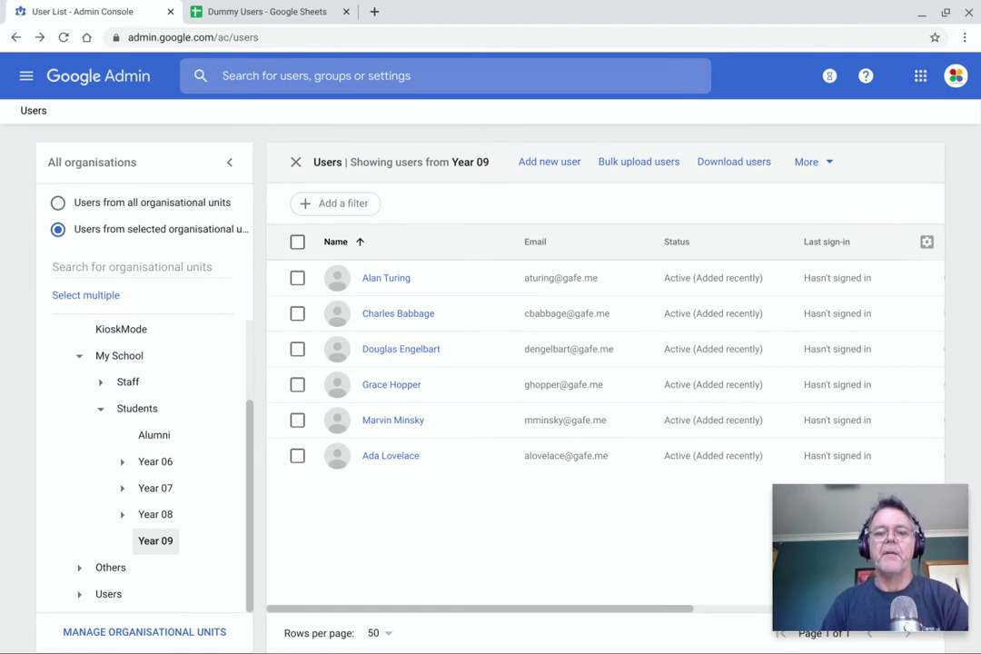
Look at the password reset options for the first listed Year 09 user and cancel the reset.
mouse_move(363, 281)
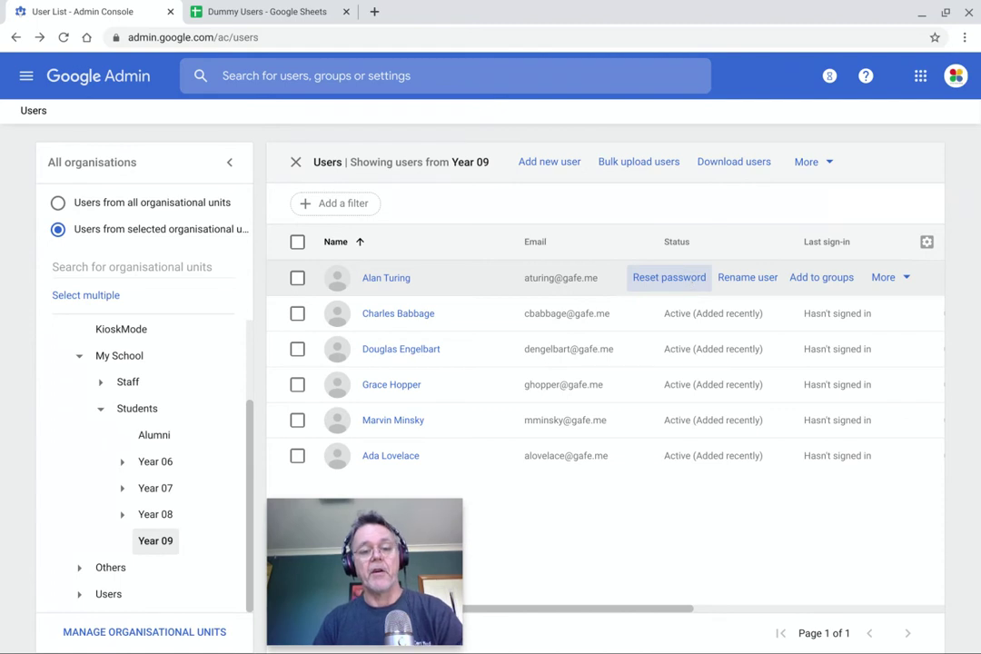
left_click(675, 274)
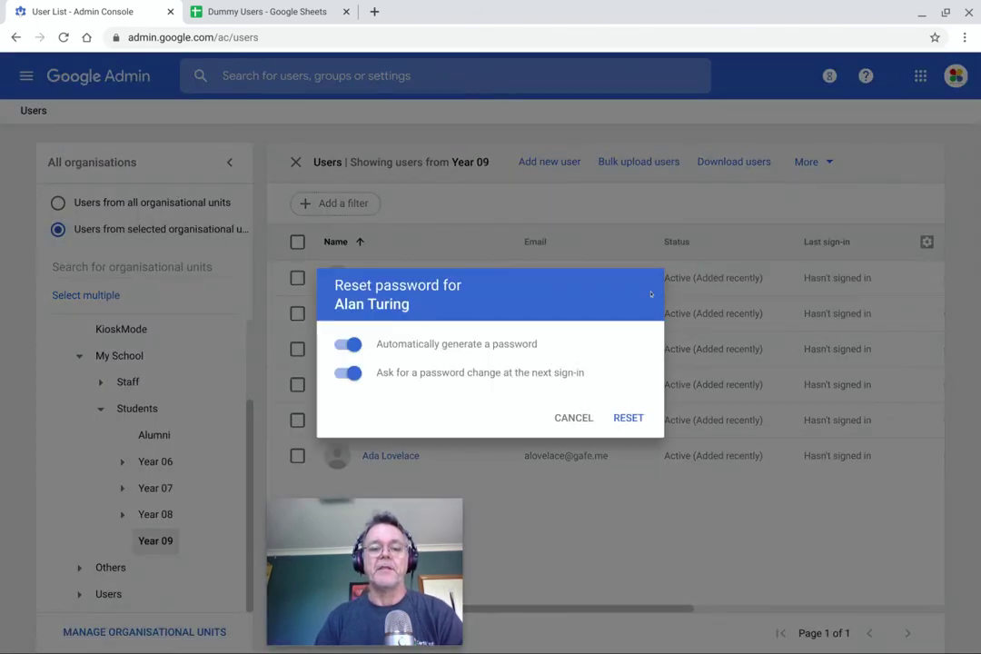
left_click(584, 419)
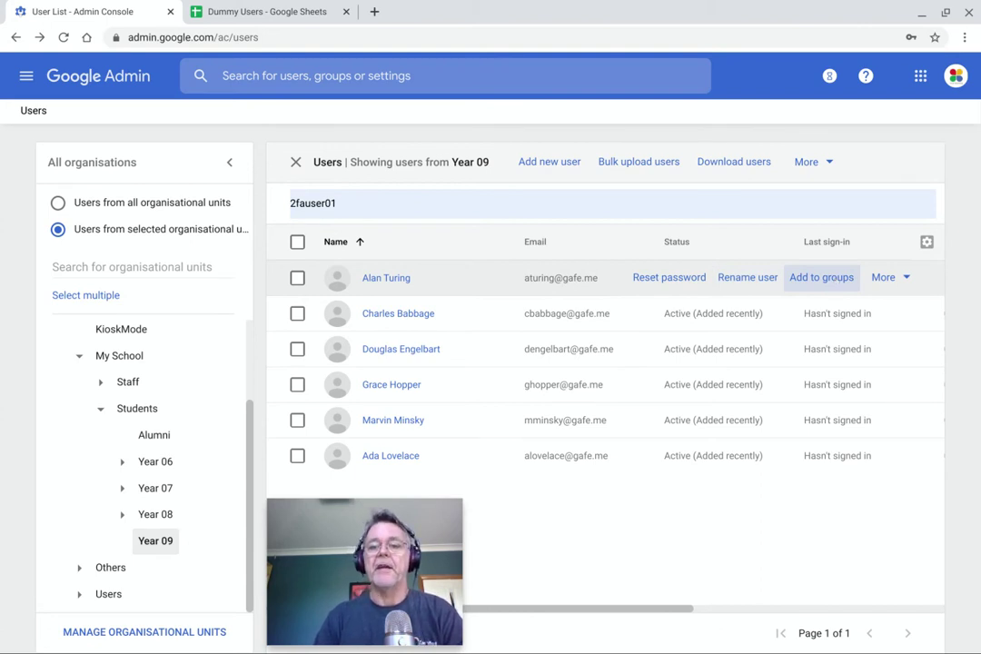
Try to move the first listed Year 09 user to the Class of 2028 organisational unit under Year 08.
left_click(883, 278)
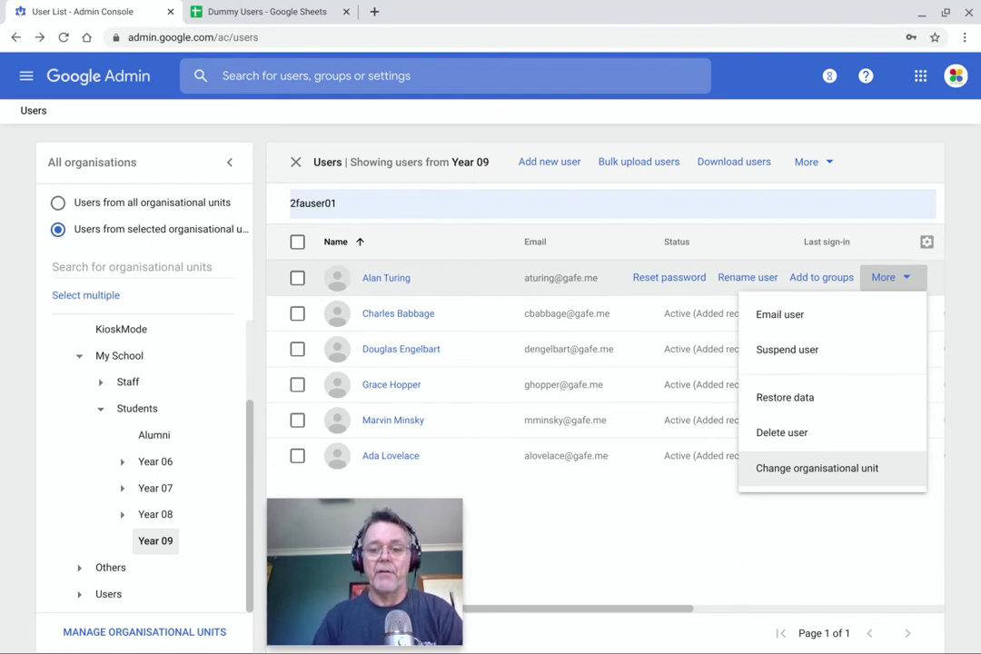
left_click(854, 468)
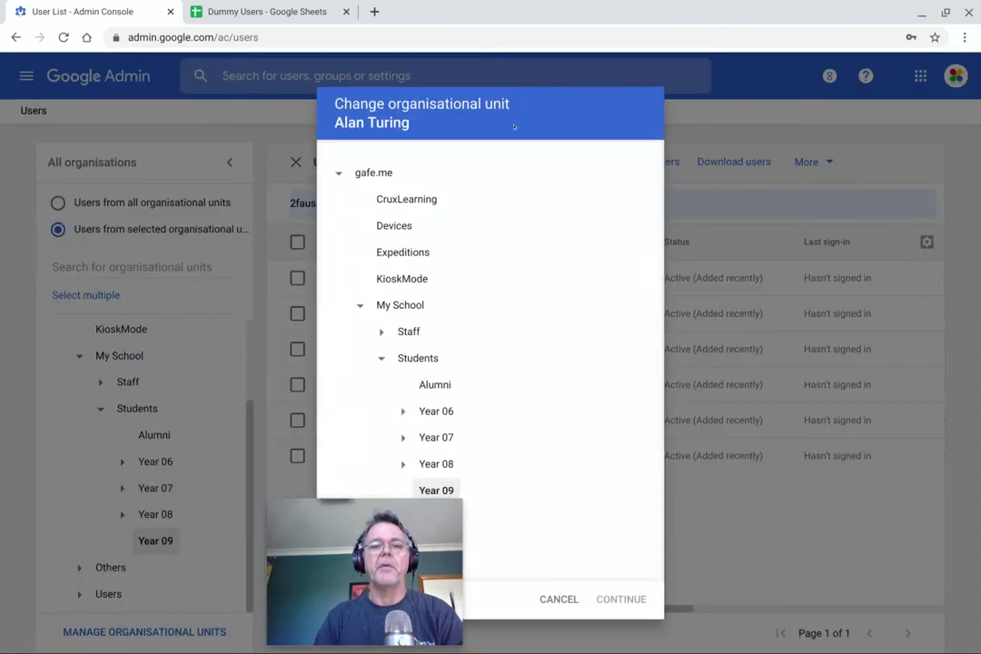
left_click(432, 463)
left_click(402, 464)
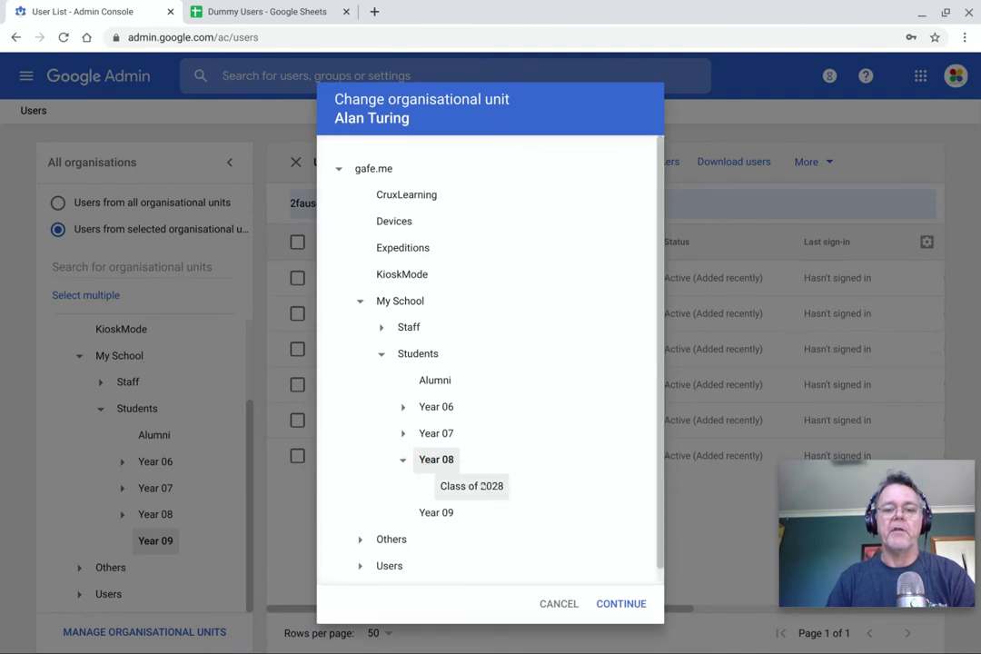
left_click(478, 487)
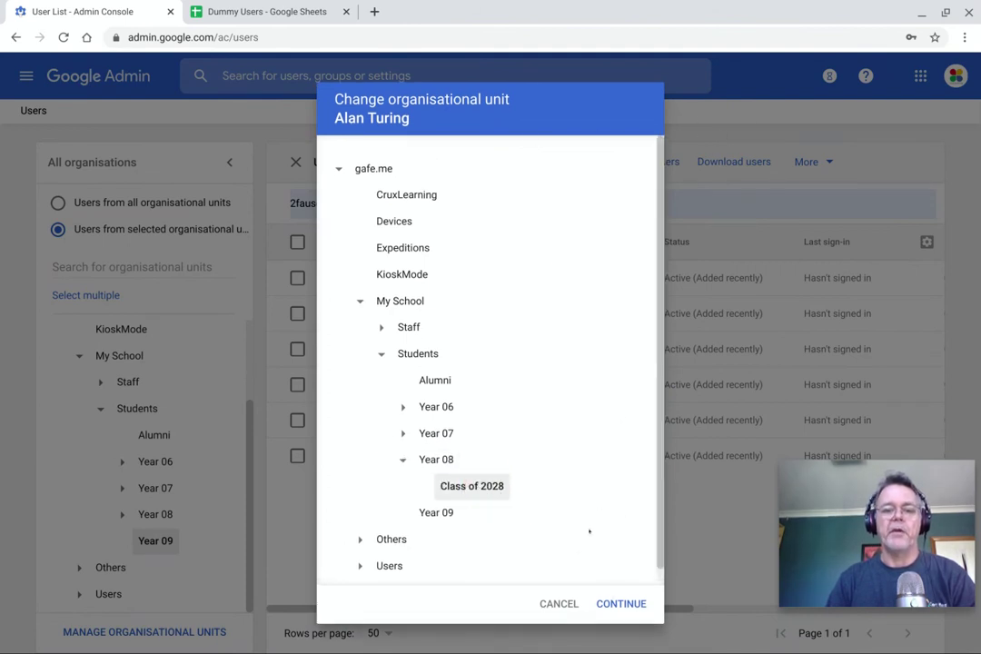
left_click(622, 603)
mouse_move(952, 562)
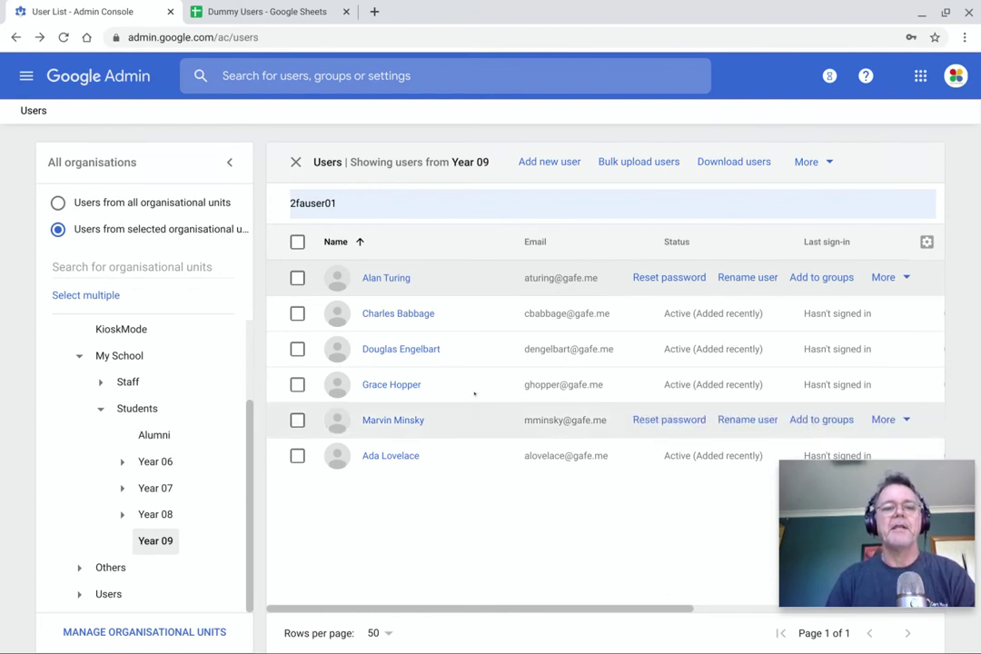
Start deleting the first listed Year 09 user, transferring only Drive and Docs data and including files not shared with anyone.
left_click(298, 278)
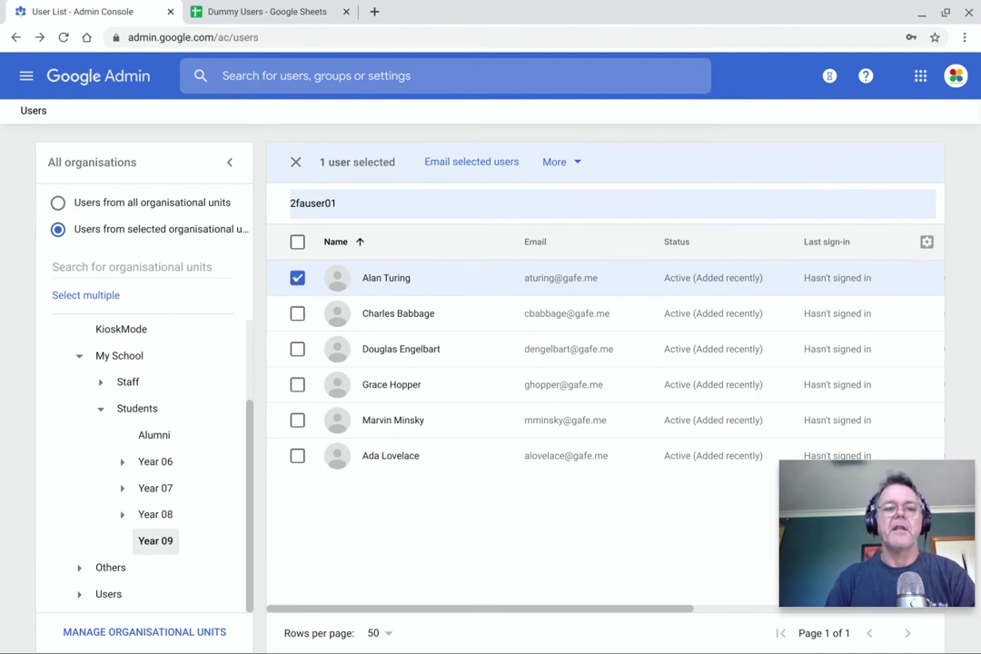
left_click(572, 162)
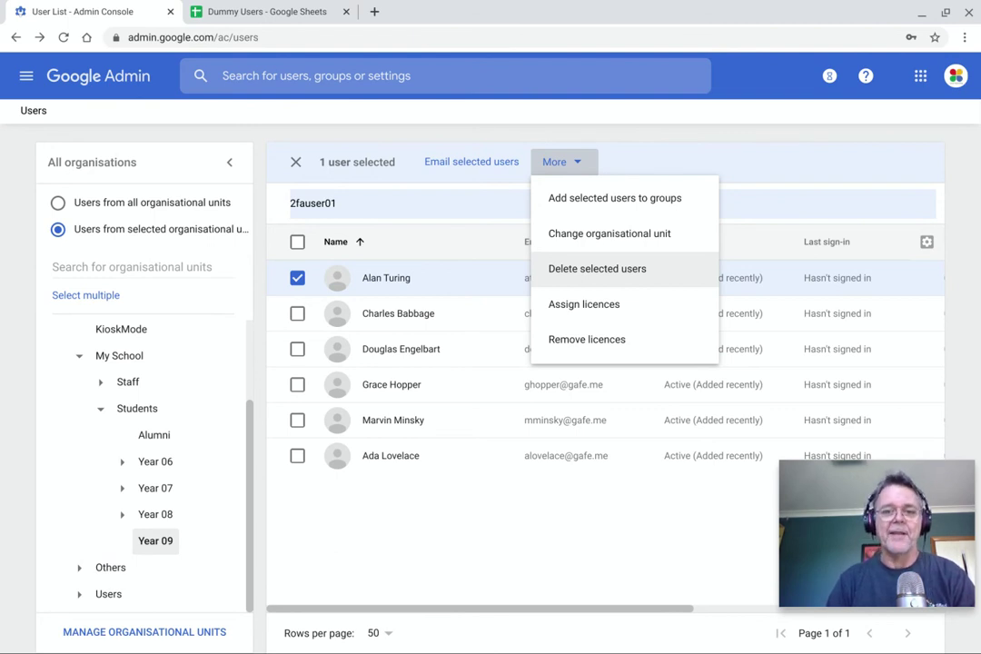
left_click(587, 269)
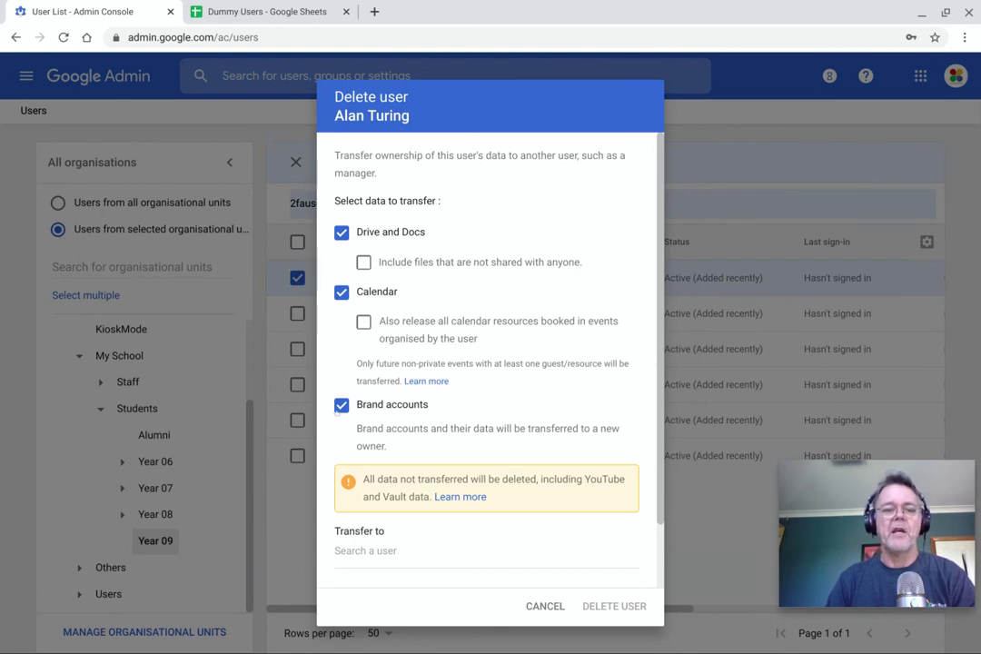
left_click(342, 405)
left_click(342, 291)
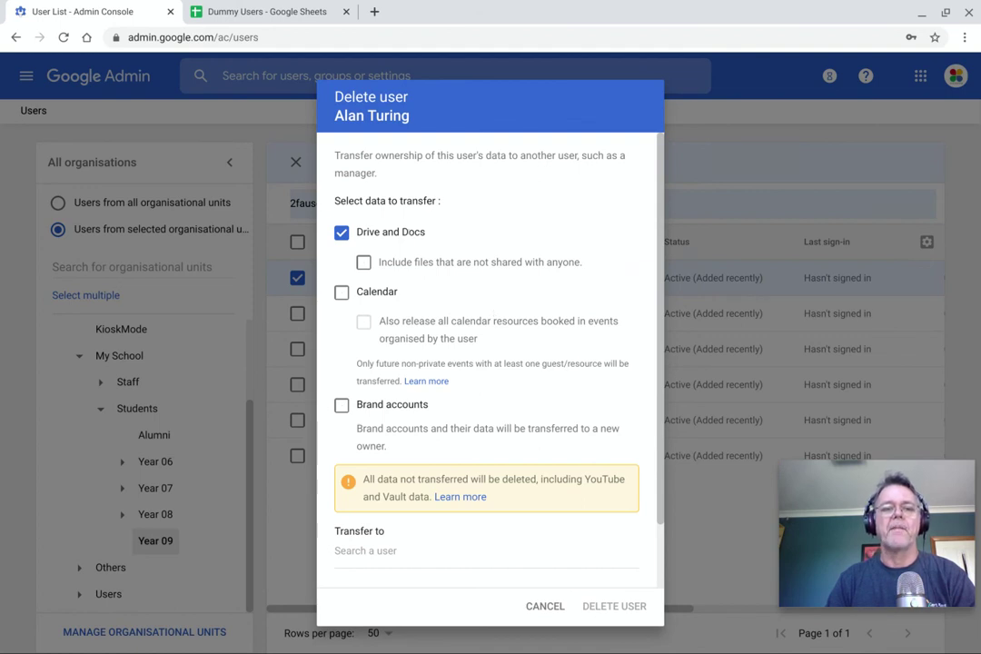
left_click(363, 263)
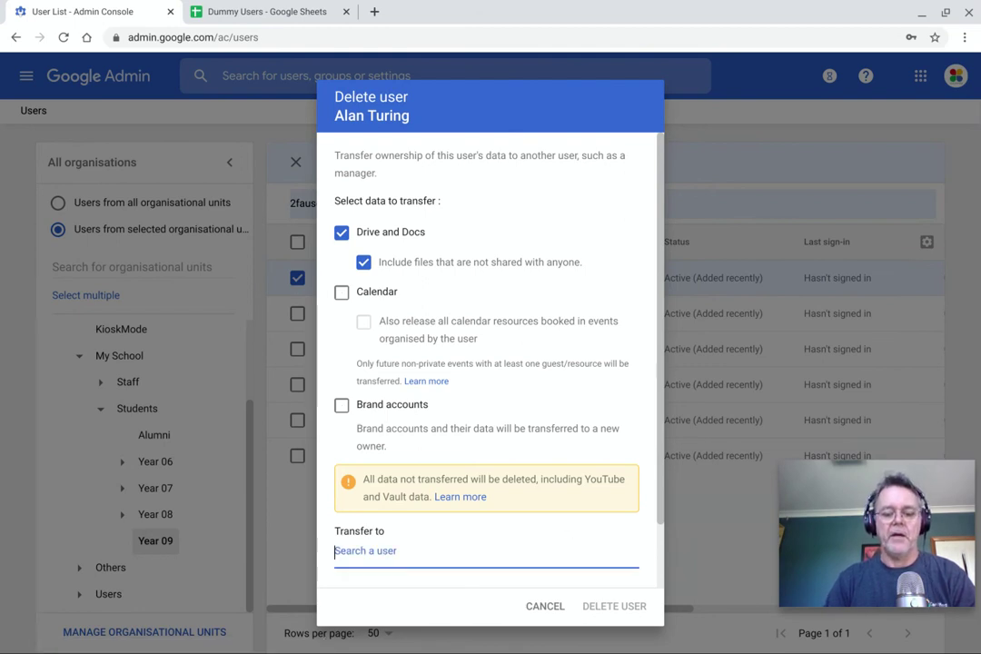
Choose the fifth listed Year 09 user as the data transfer recipient and complete the user's deletion.
type("mar")
key("BackSpace")
key("BackSpace")
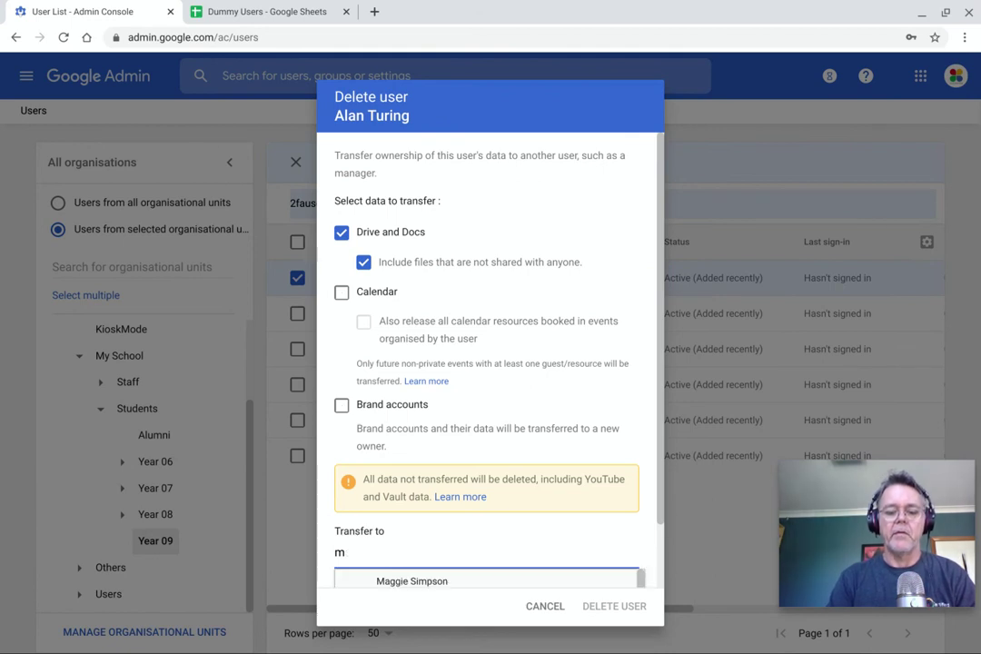
type("min")
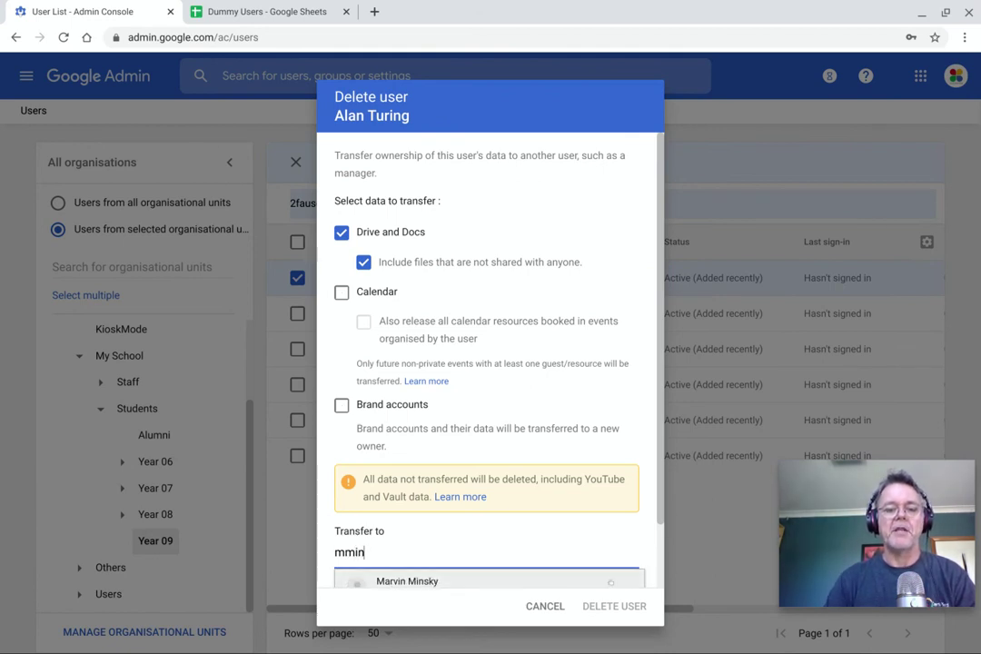
key("Return")
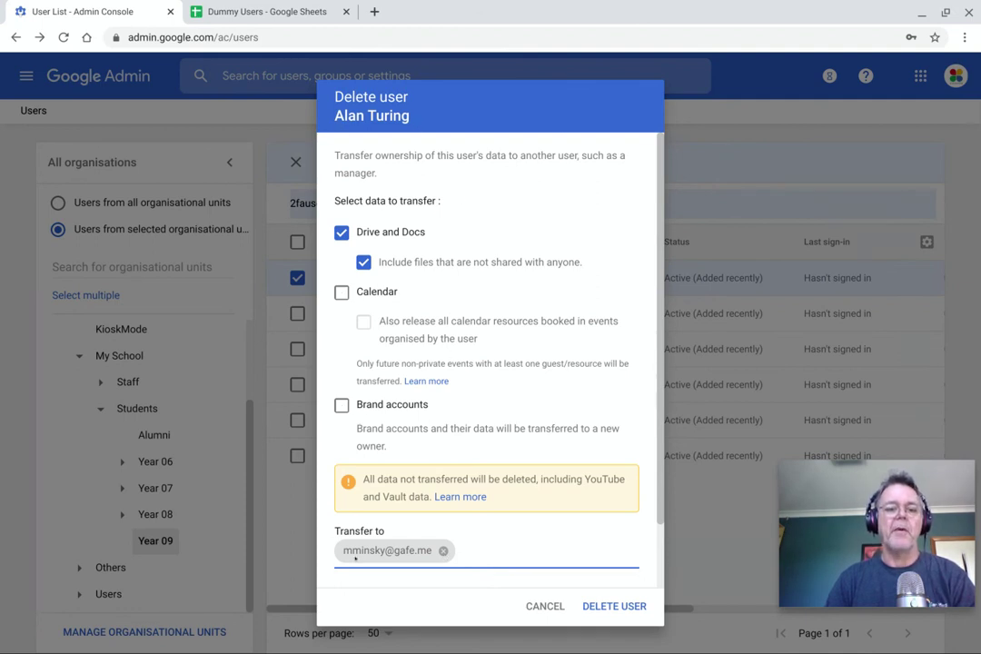
left_click(610, 606)
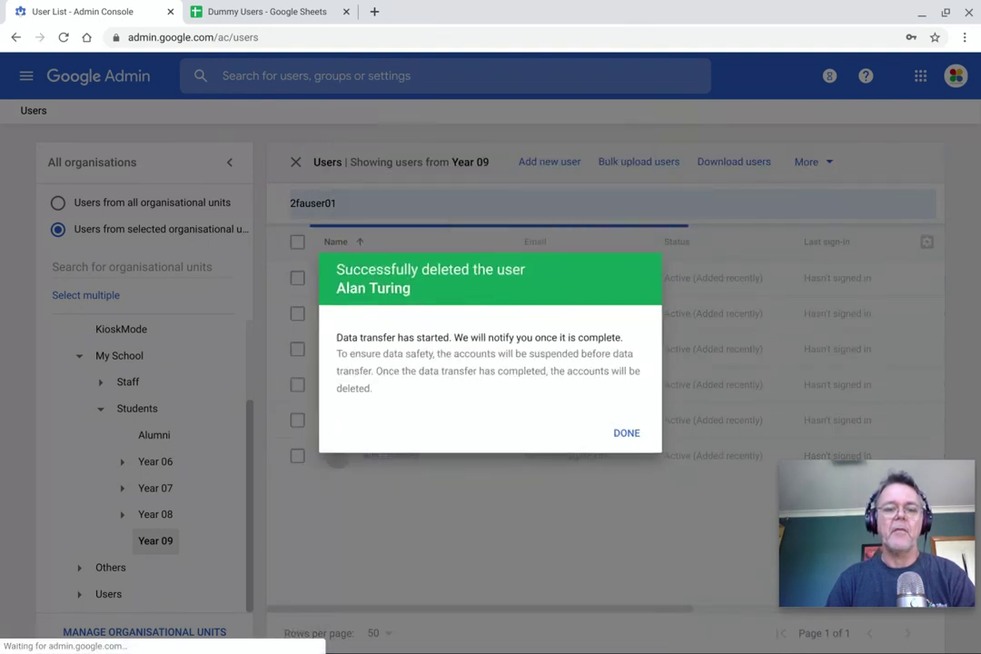
left_click(628, 436)
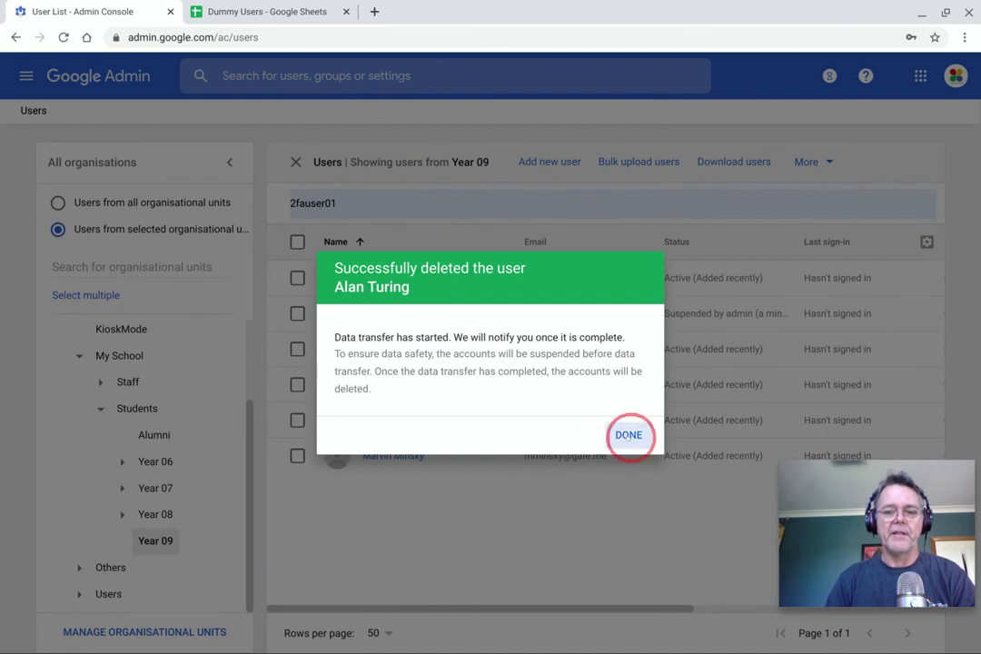